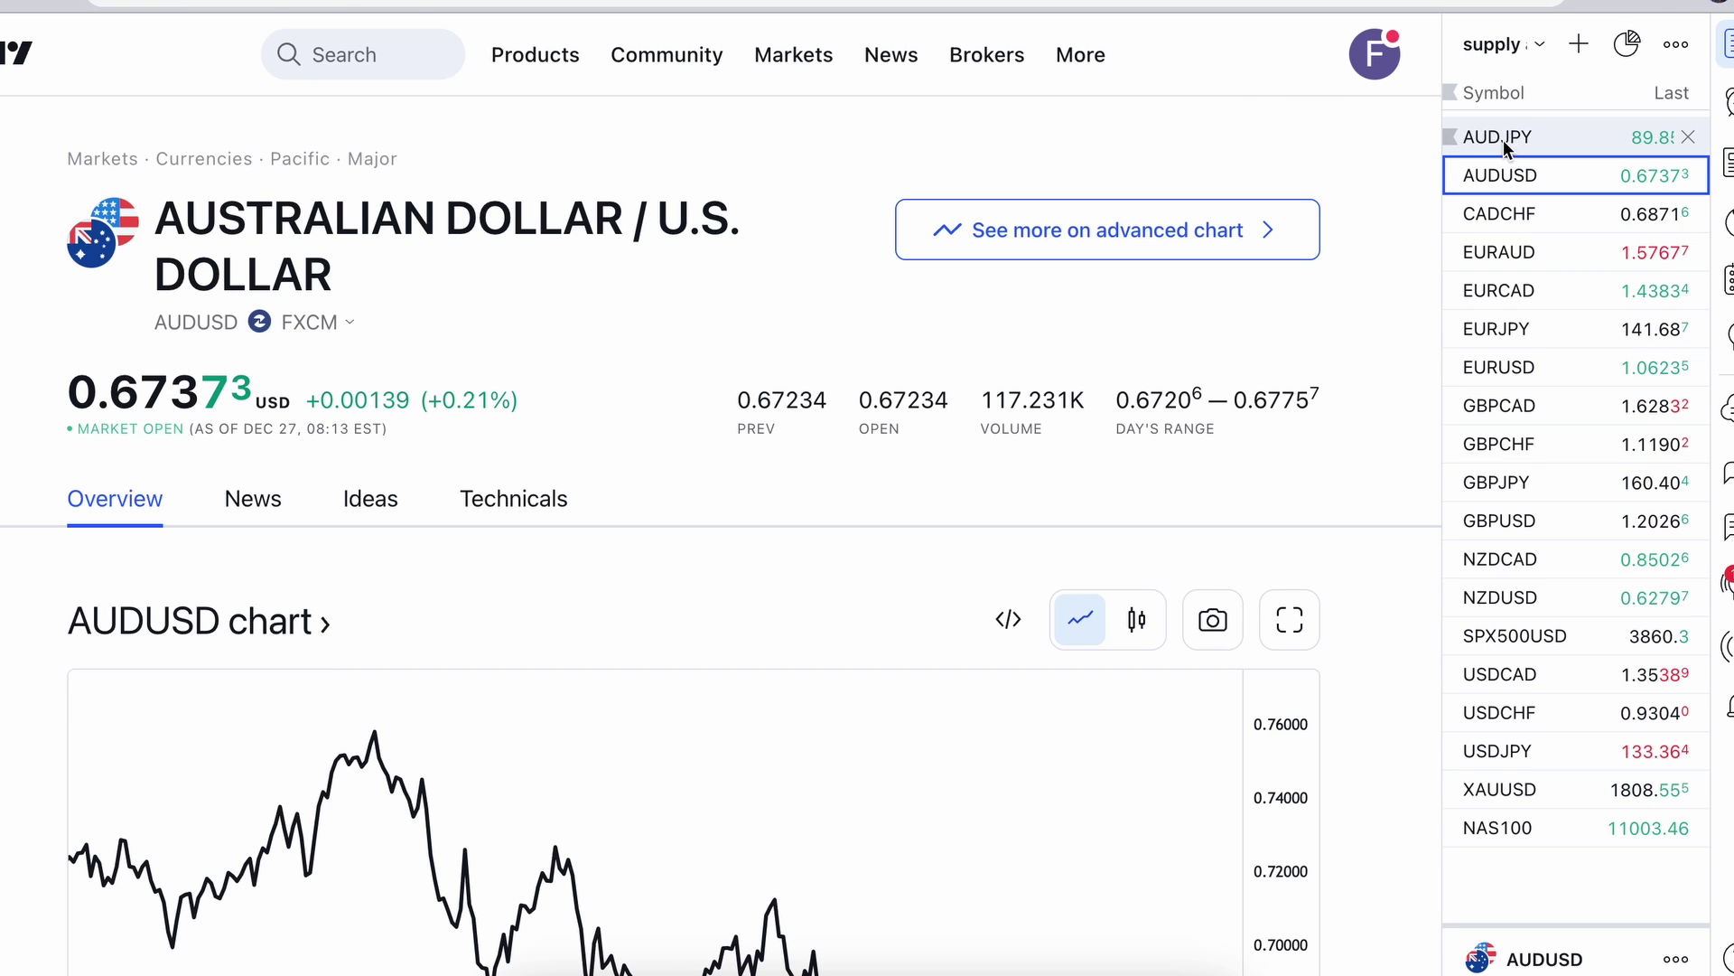
Select CADCHF in the right-hand watchlist to load the Canadian Dollar/Swiss Franc overview.
click(1516, 217)
Open CADCHF in the advanced chart and remove the leftover drawings from it.
click(1120, 238)
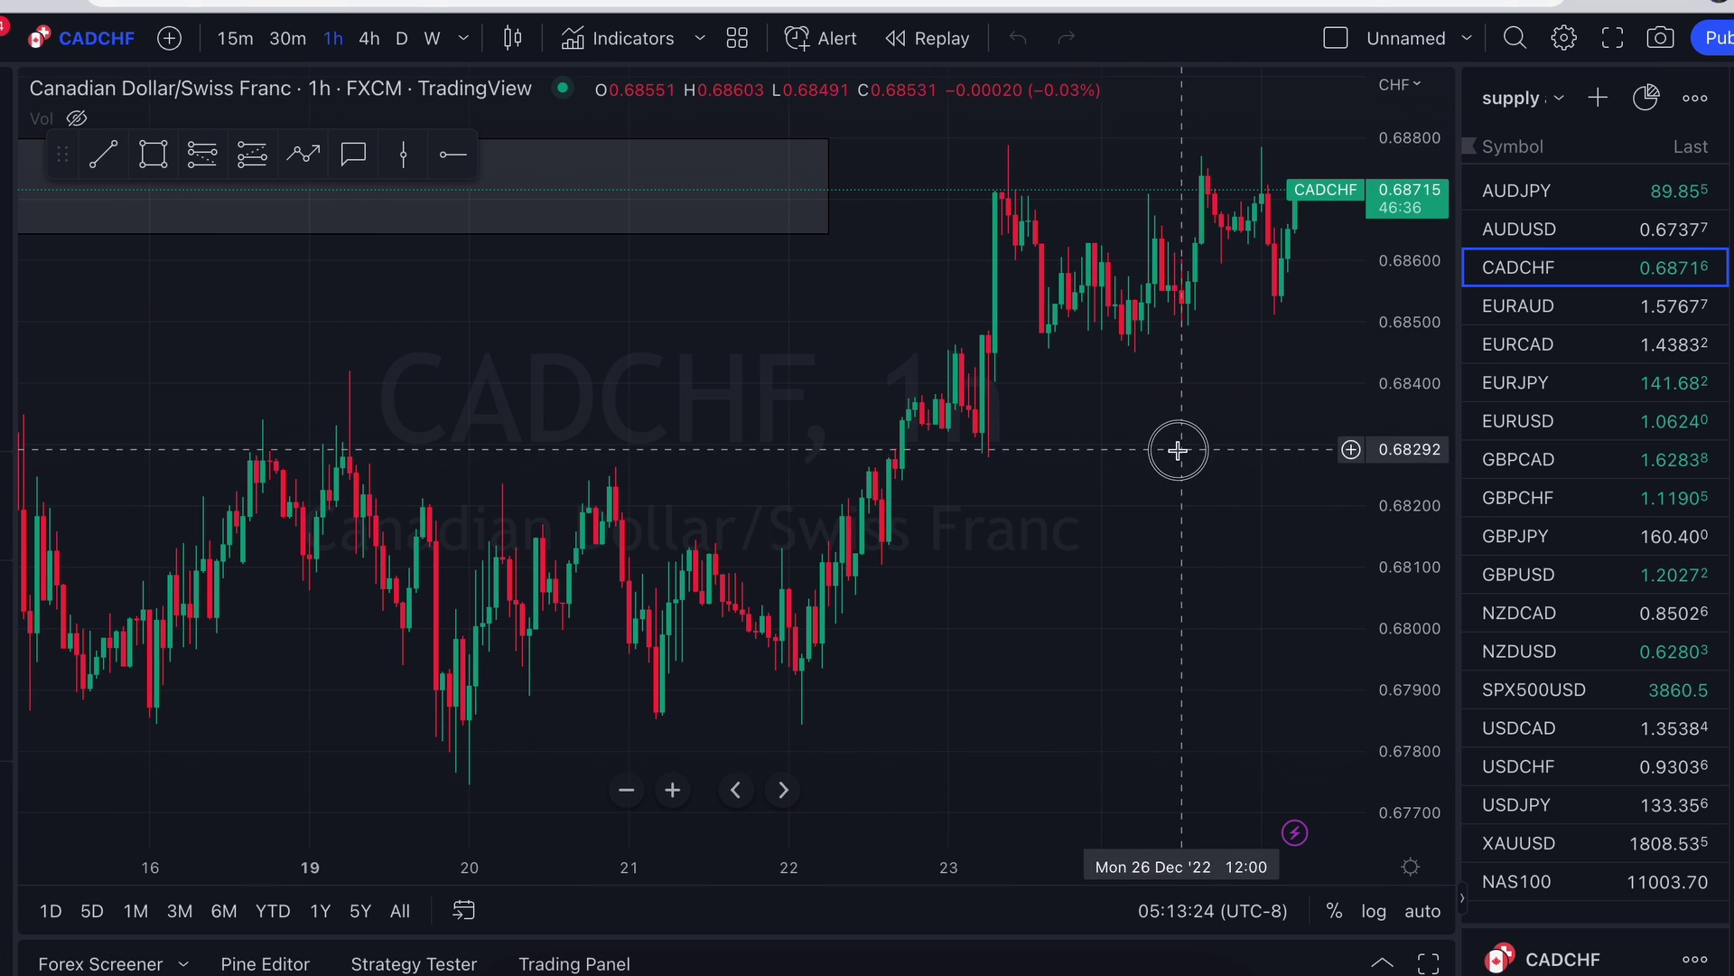
drag(1177, 449, 955, 476)
right_click(1093, 577)
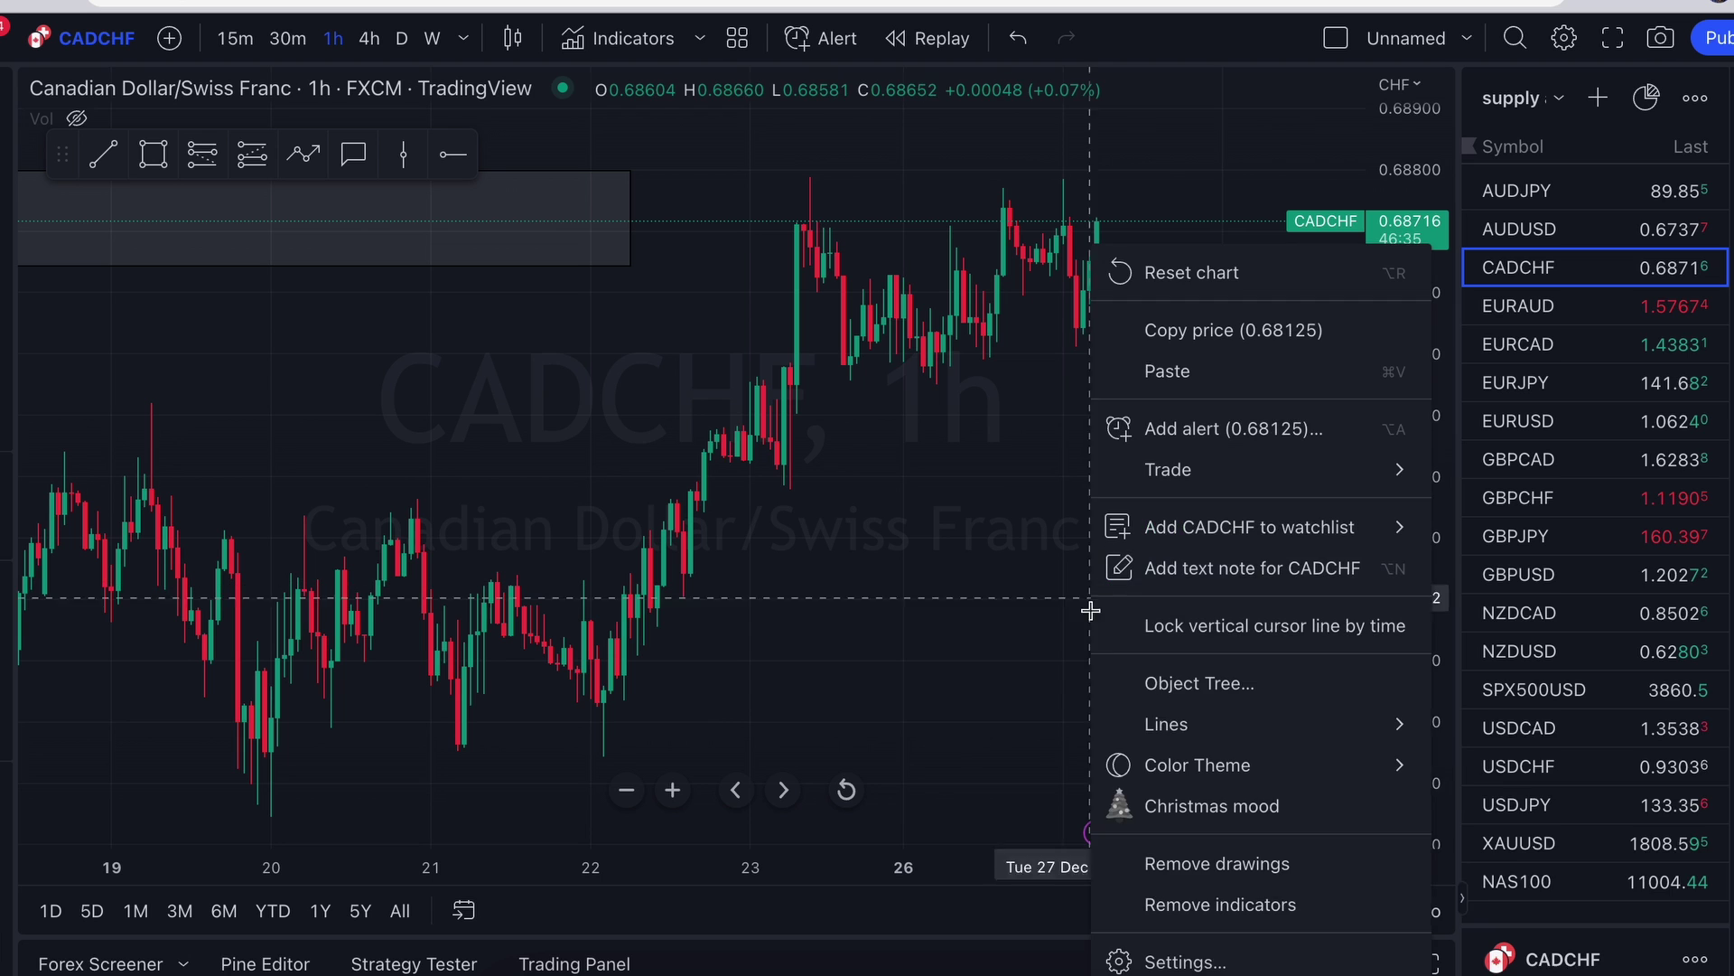
click(1255, 865)
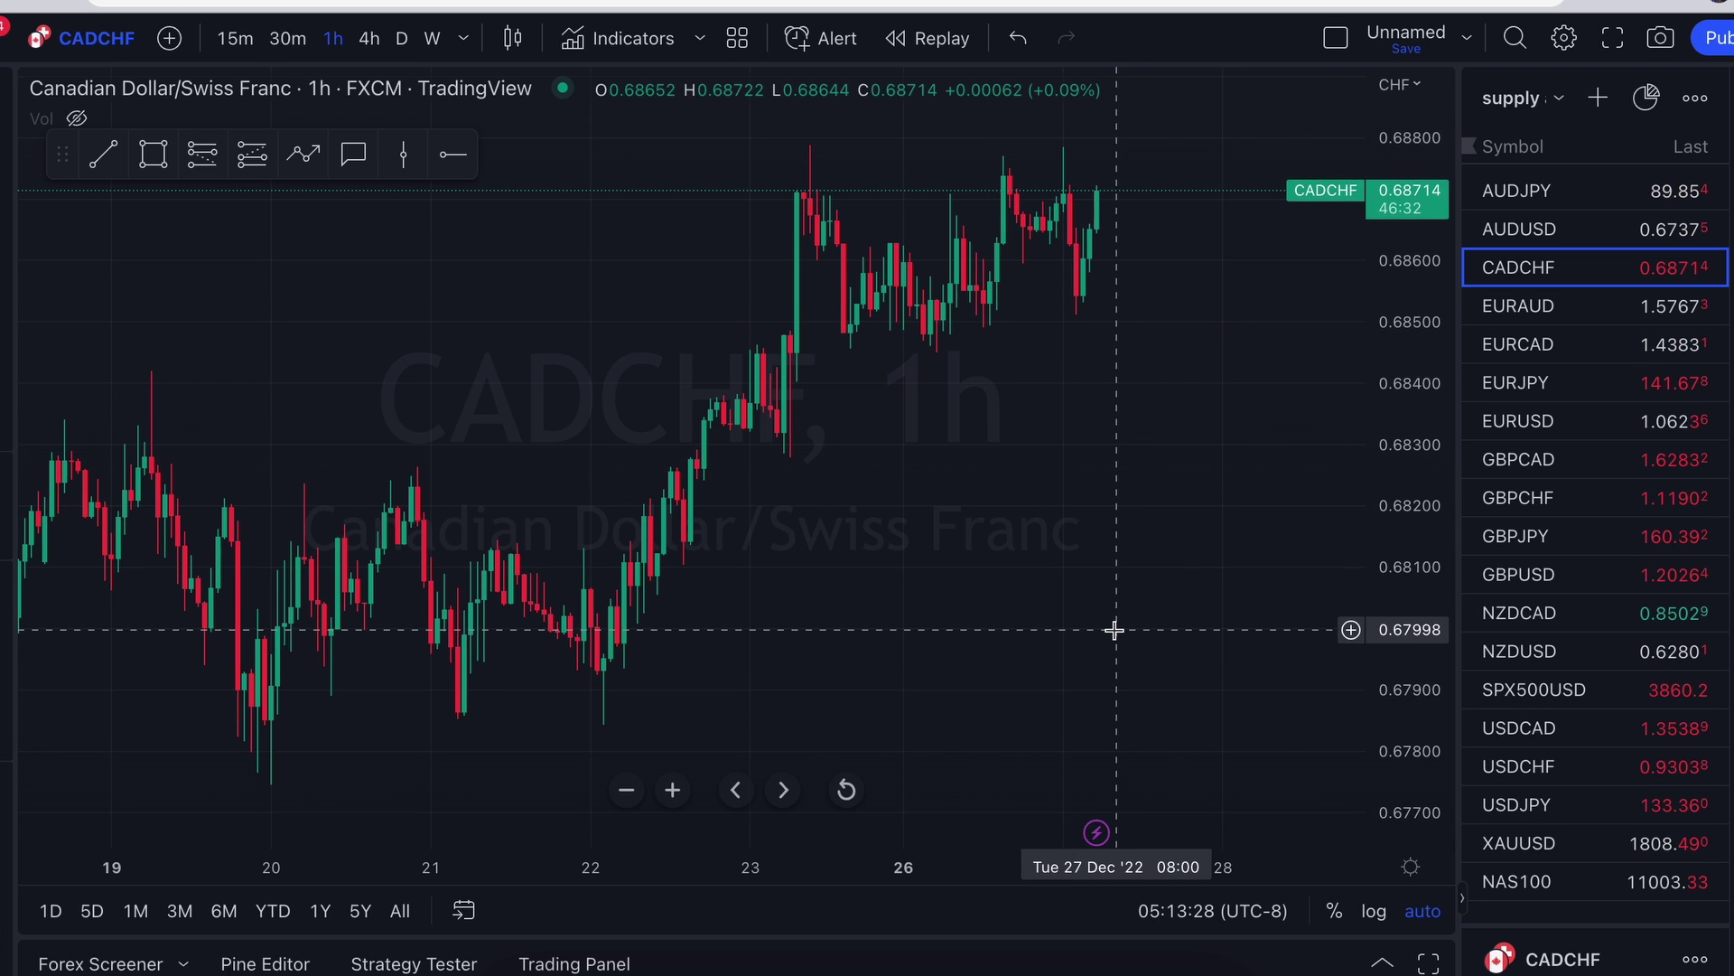
Try a bar replay from late August, then exit replay back to live data.
scroll(1111, 625, left, 15)
scroll(1110, 625, left, 20)
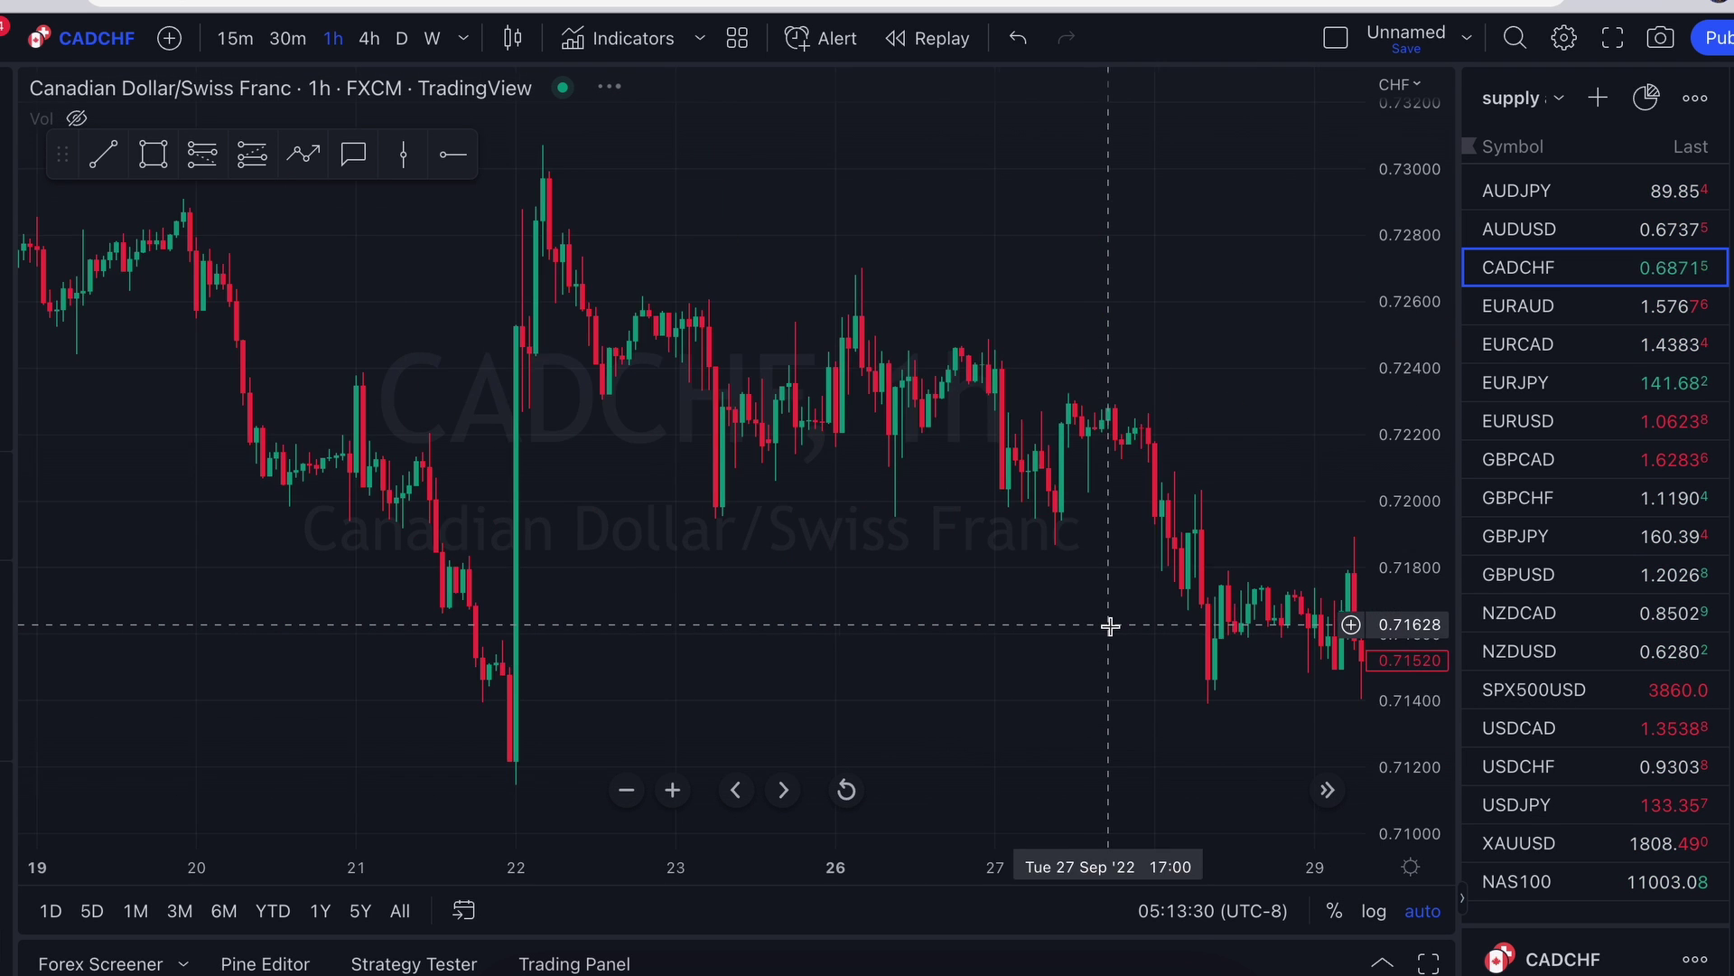
click(923, 38)
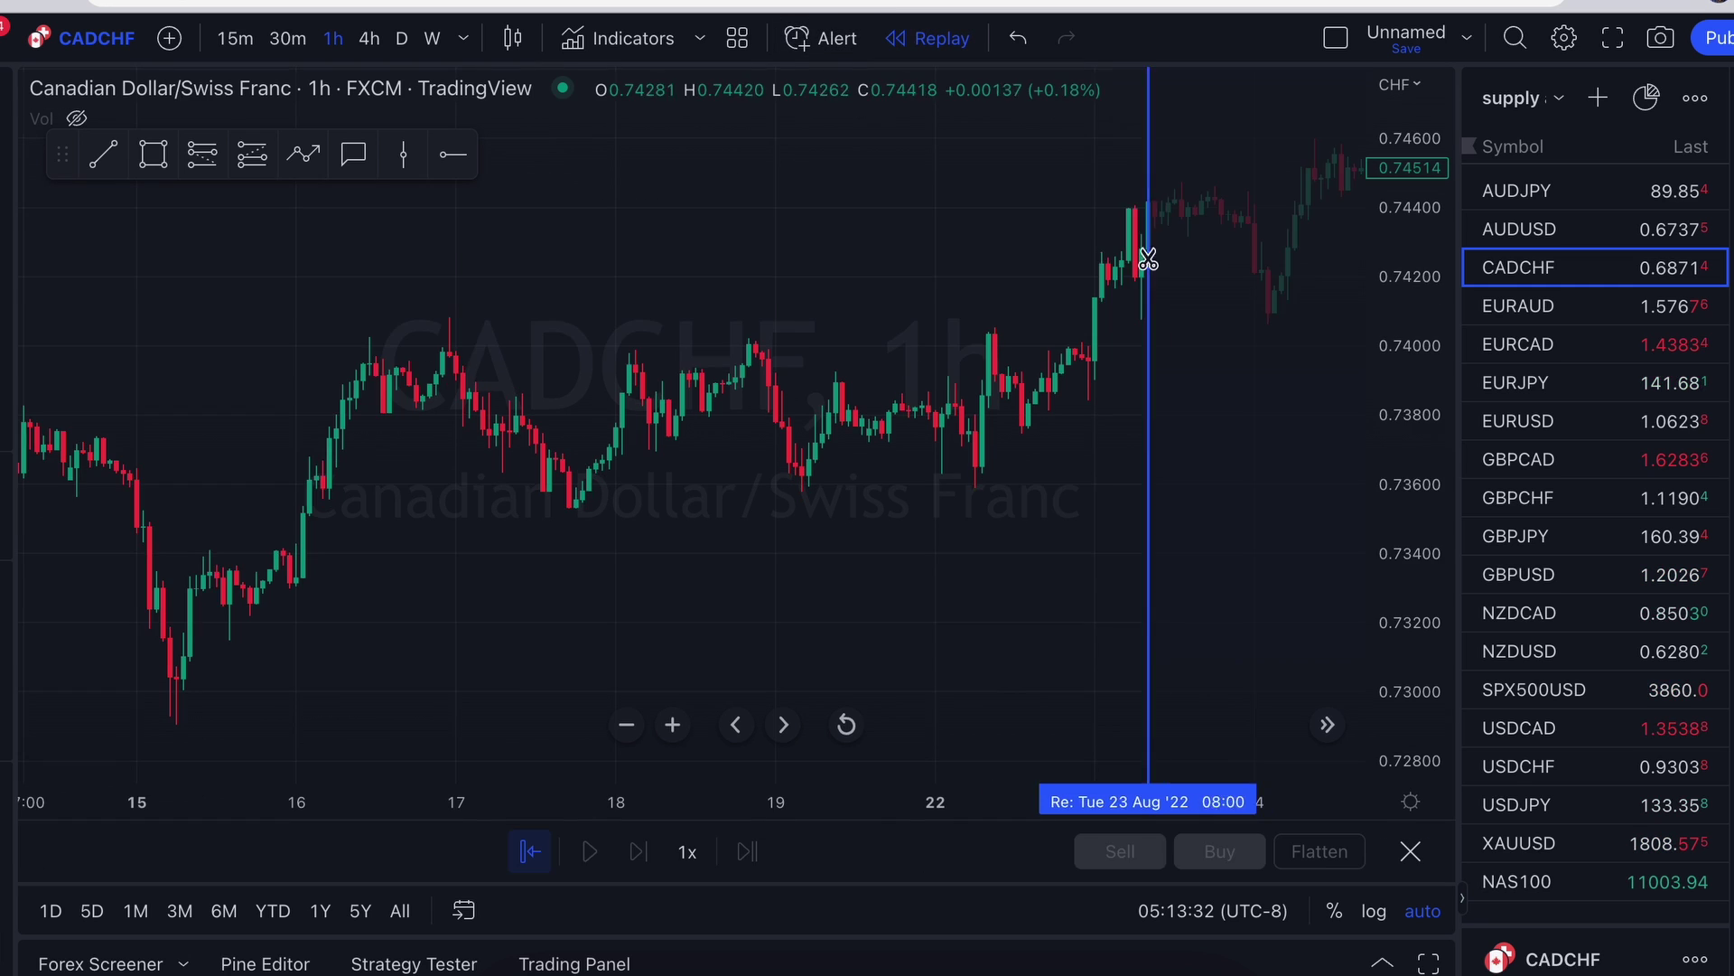
click(1166, 329)
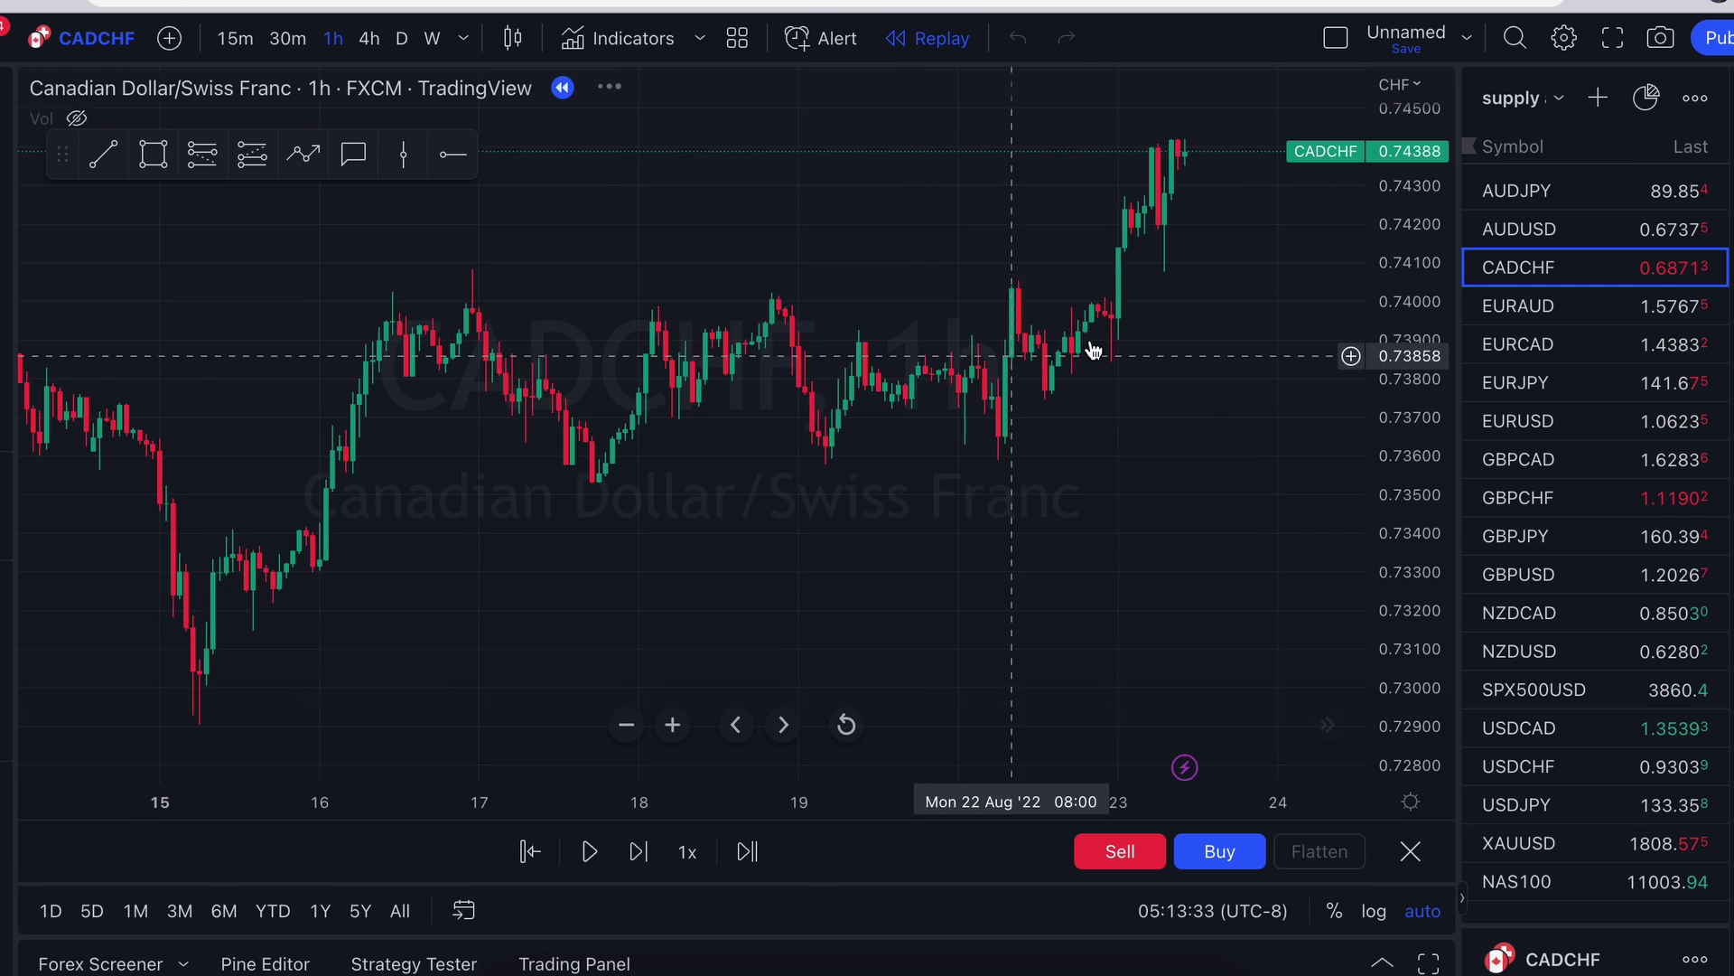
click(1410, 851)
click(1080, 578)
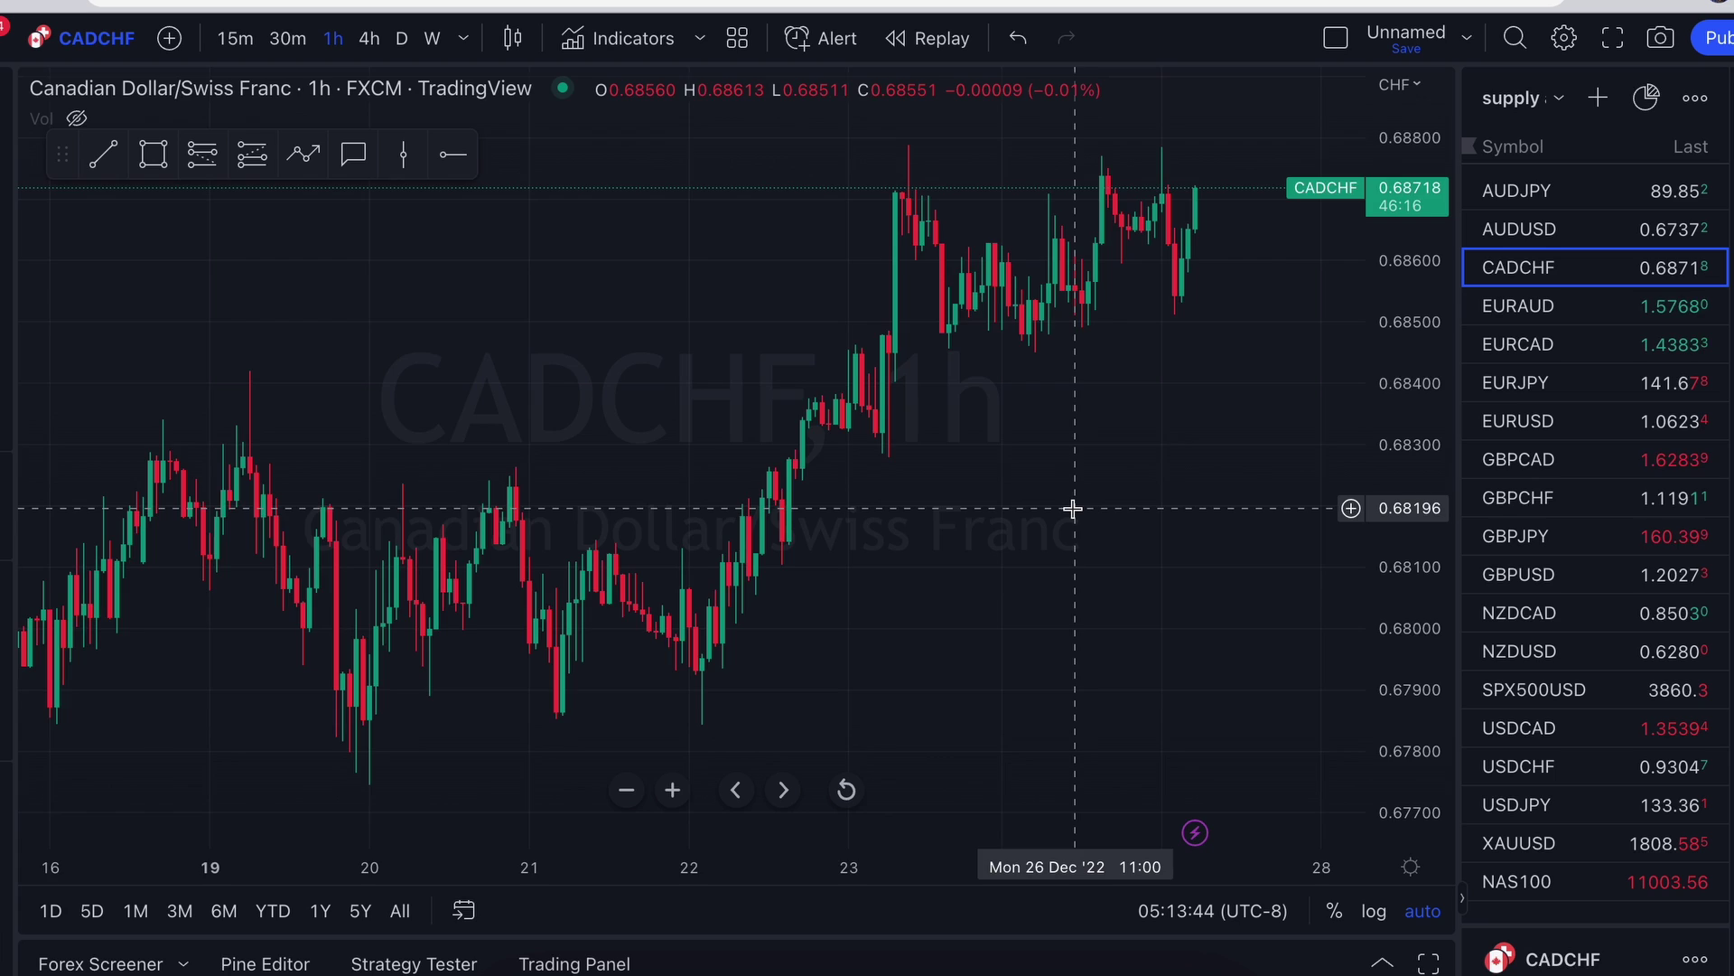
Scroll the CADCHF chart back to early November 2022 and turn on bar replay.
scroll(1072, 509, left, 15)
scroll(1073, 509, left, 15)
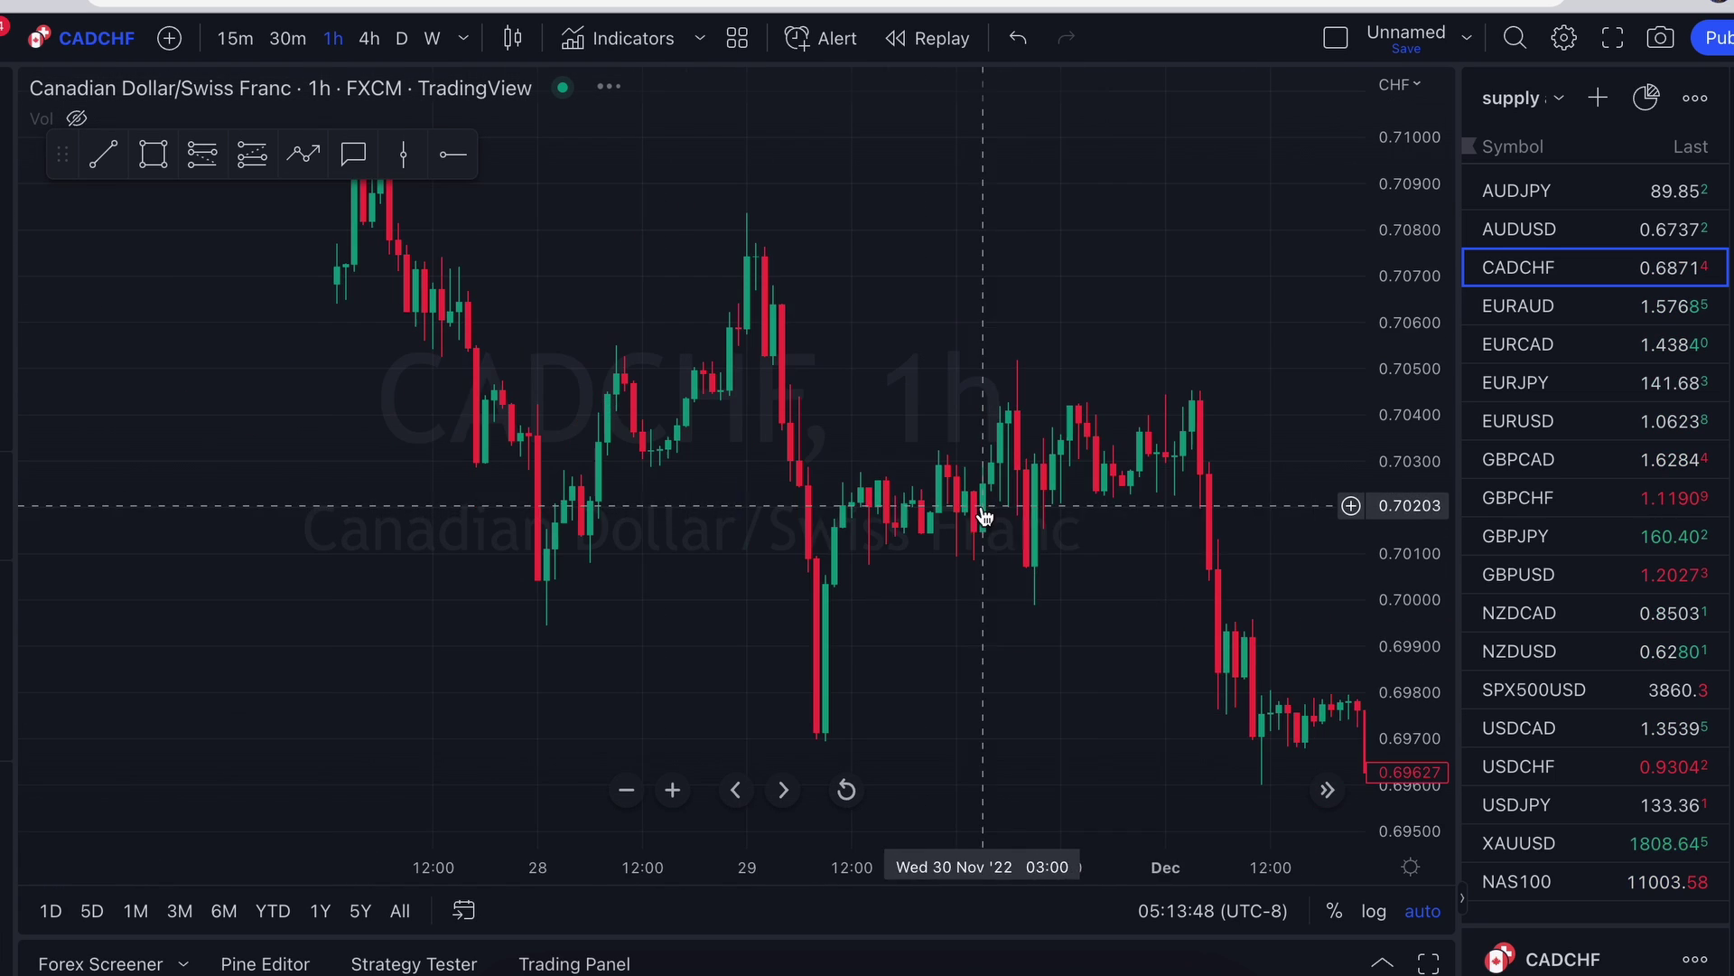
scroll(1108, 512, left, 15)
scroll(1108, 512, left, 15)
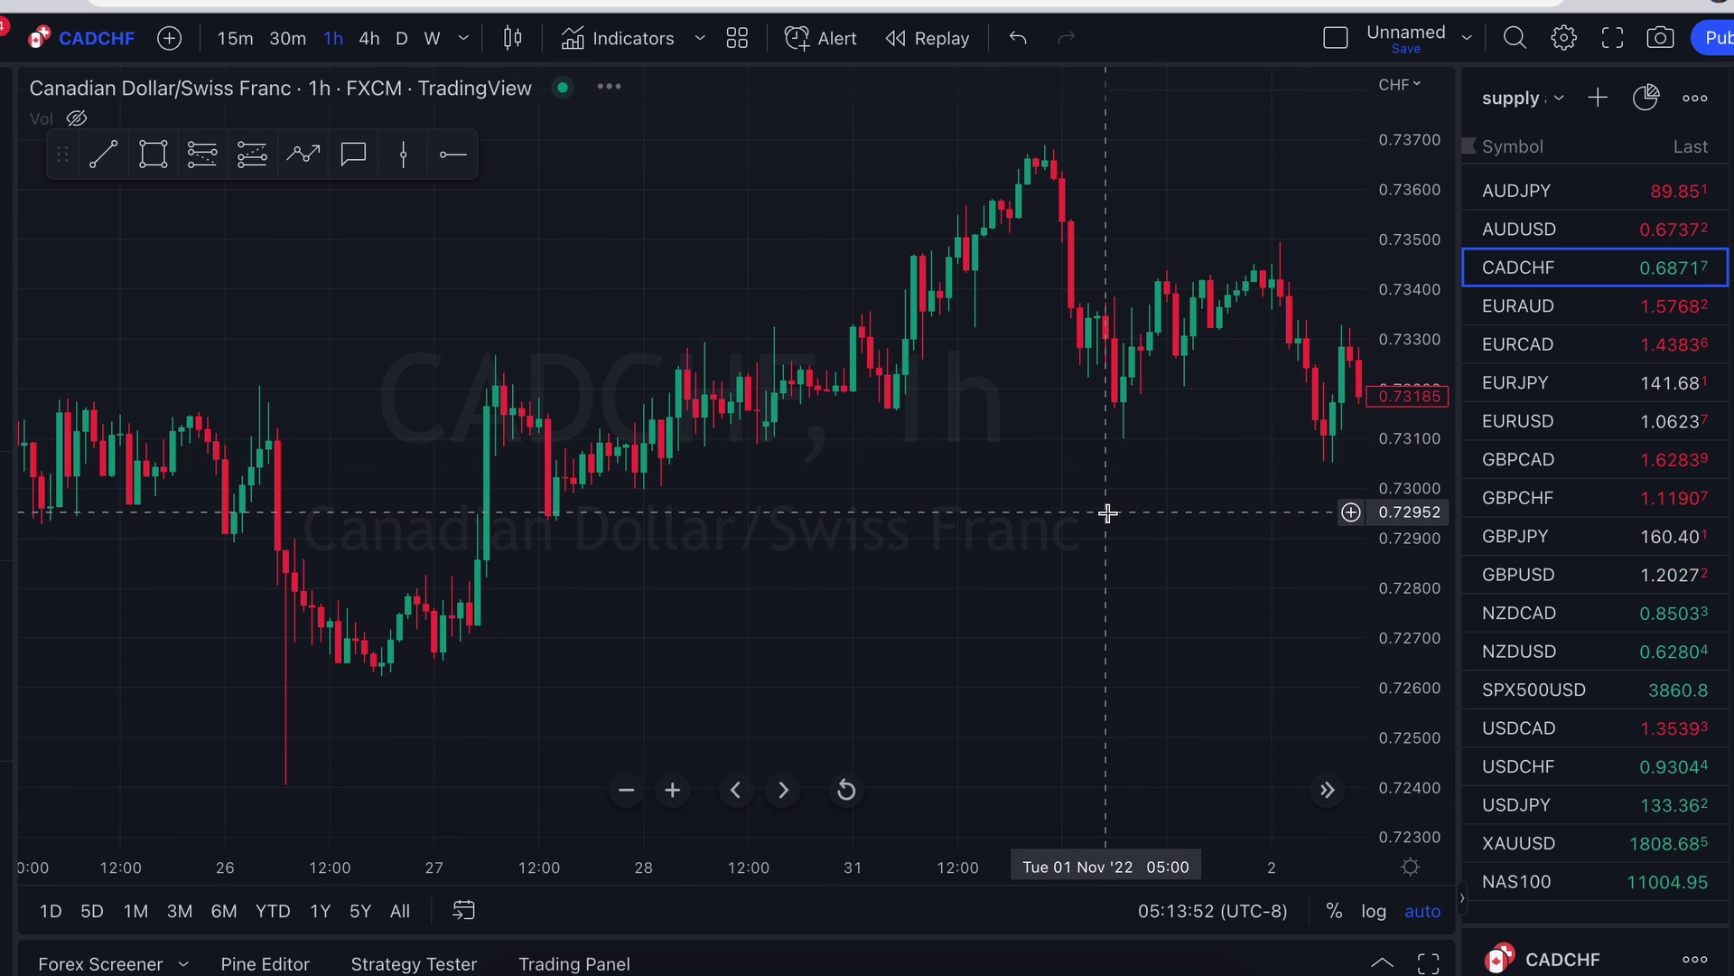
scroll(1107, 513, left, 5)
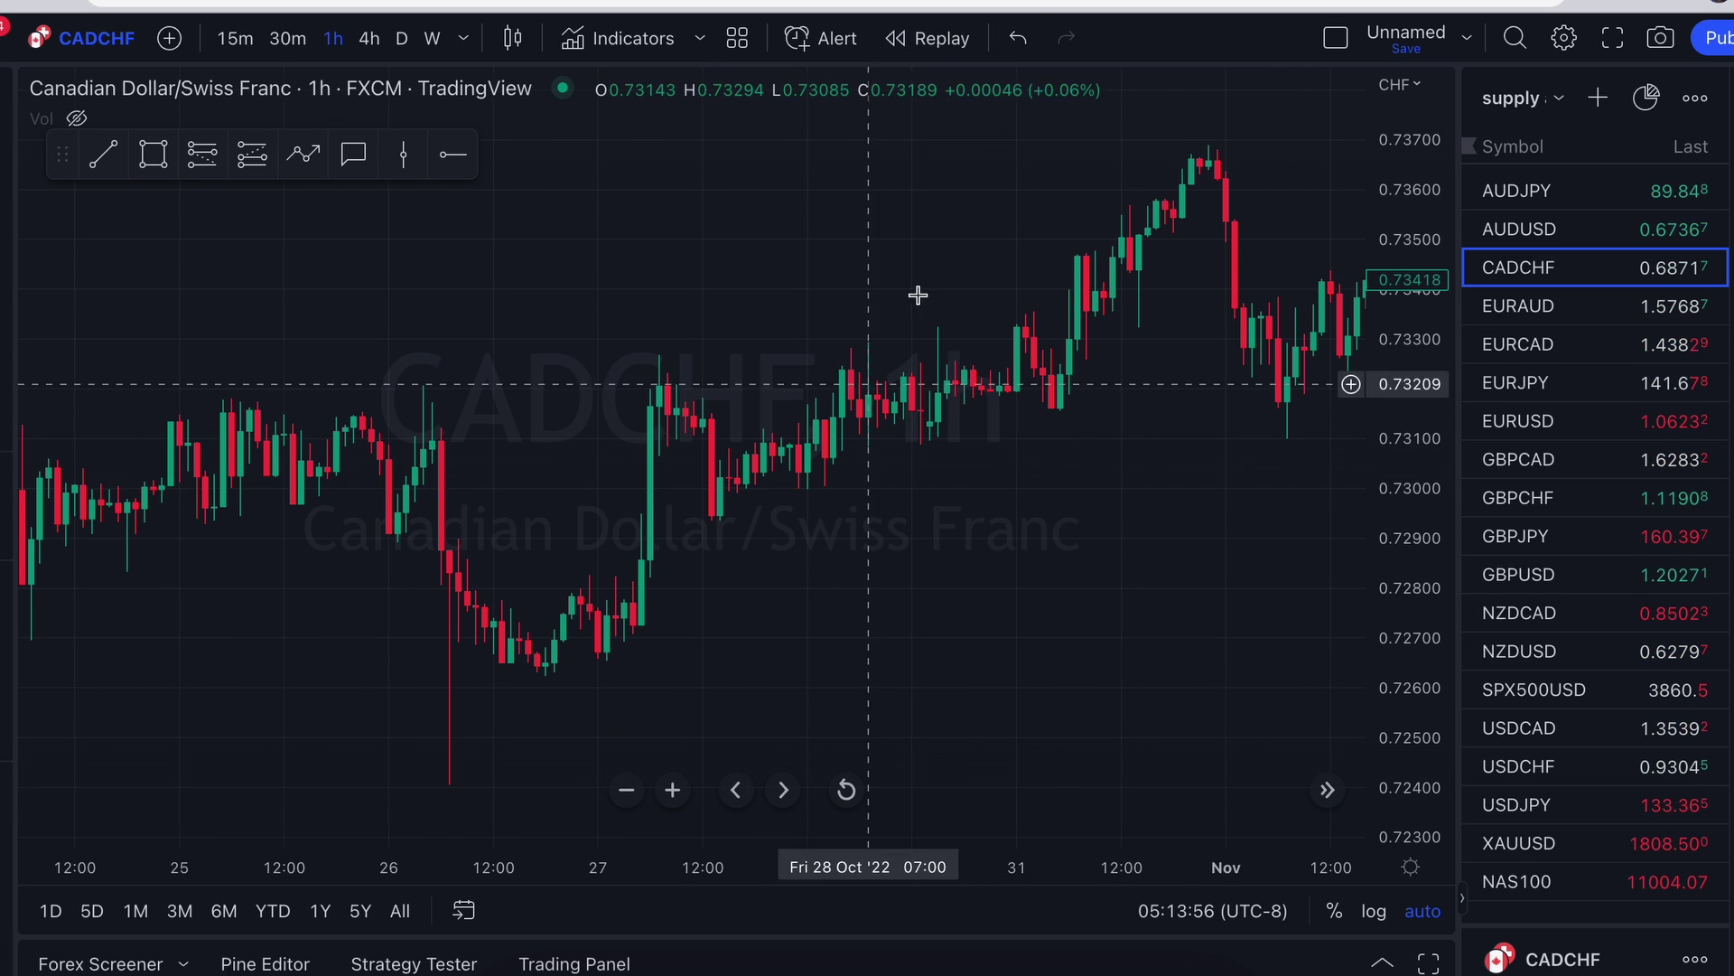
click(919, 43)
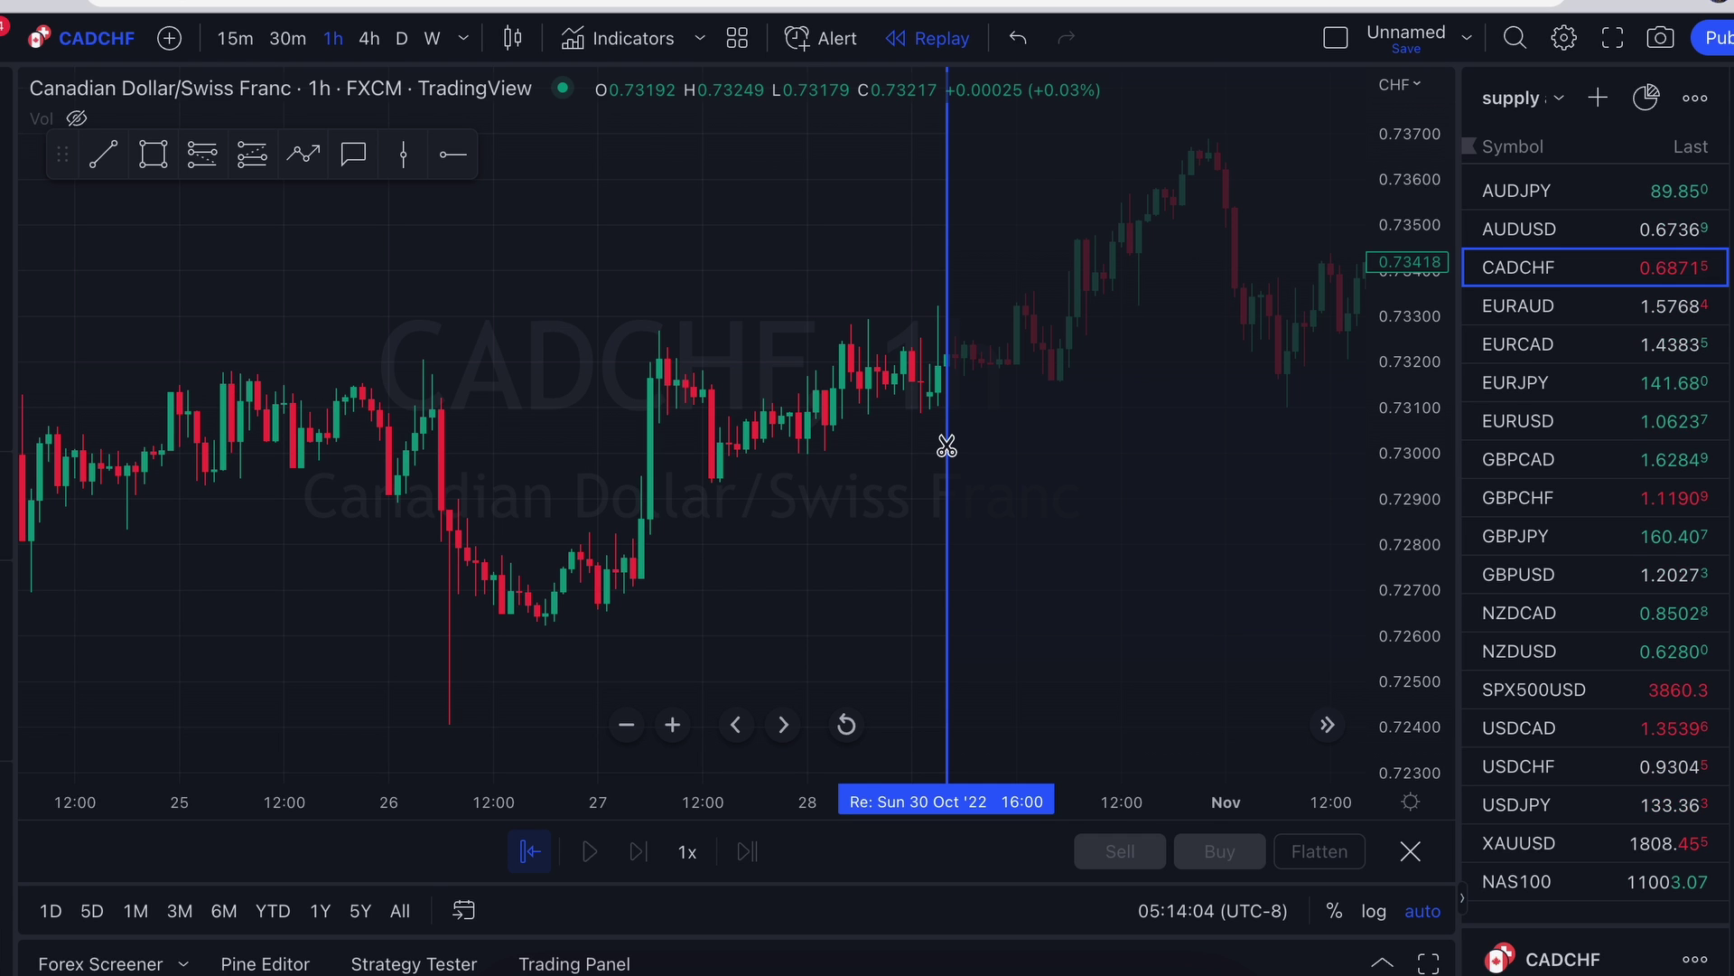
Set the replay start at Tue 01 Nov 2022, with the last bar closing at 0.73307.
click(1355, 416)
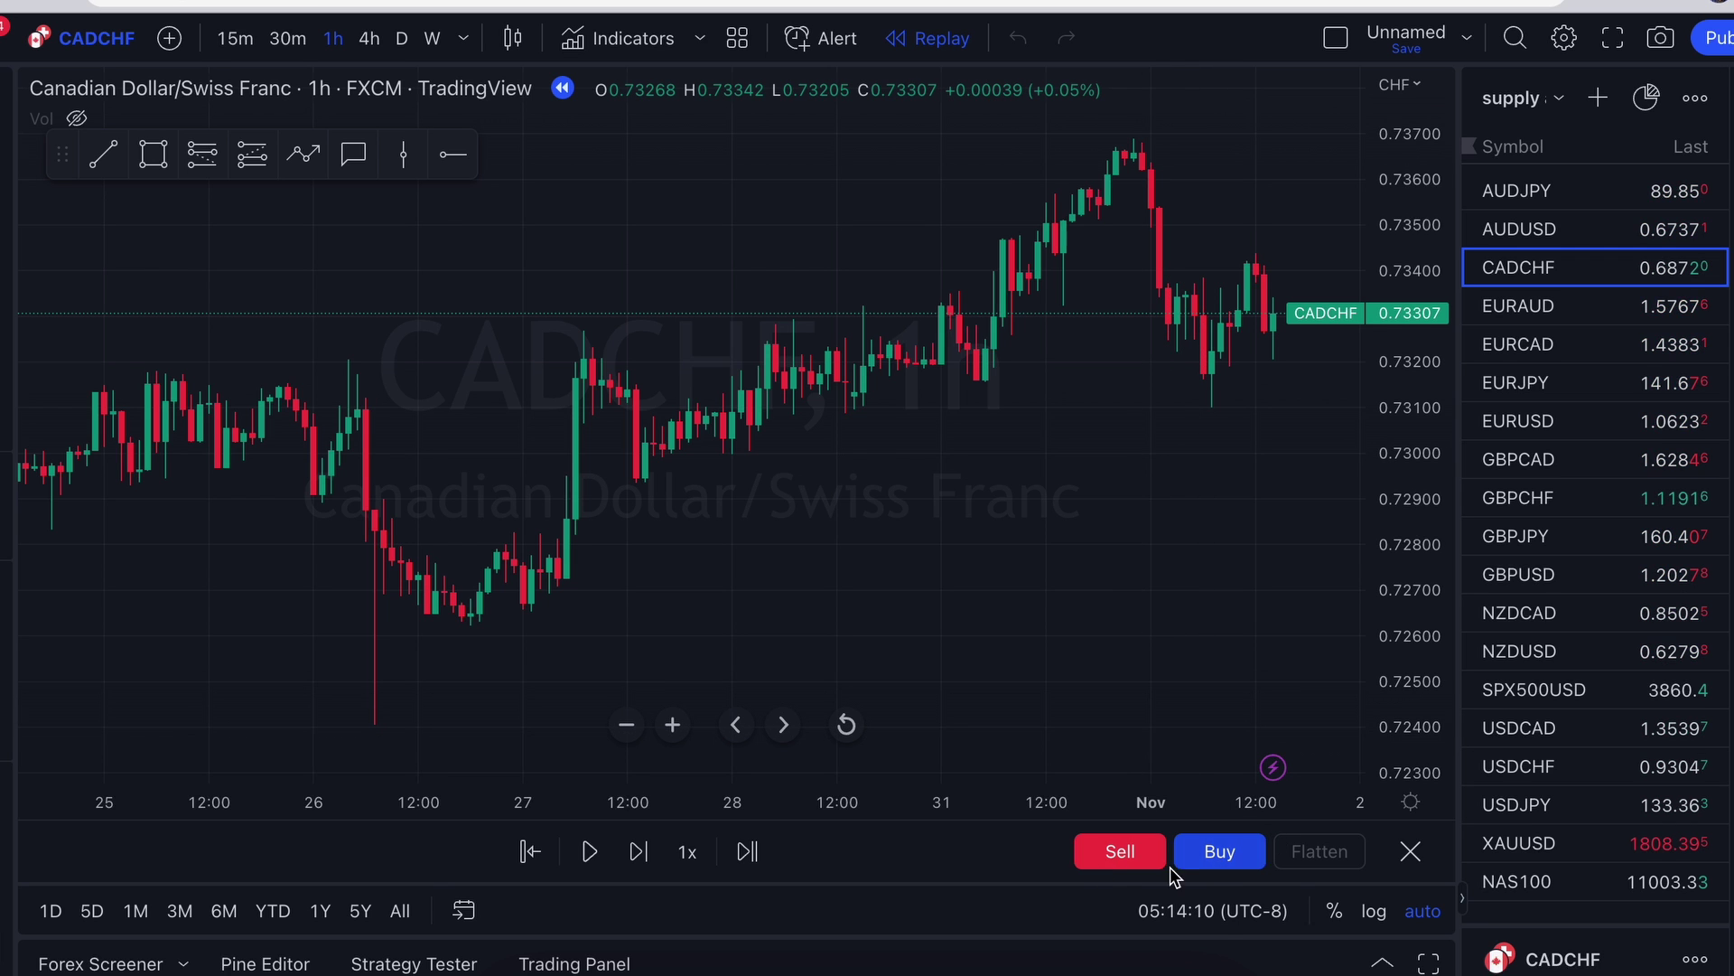
drag(1203, 553, 770, 565)
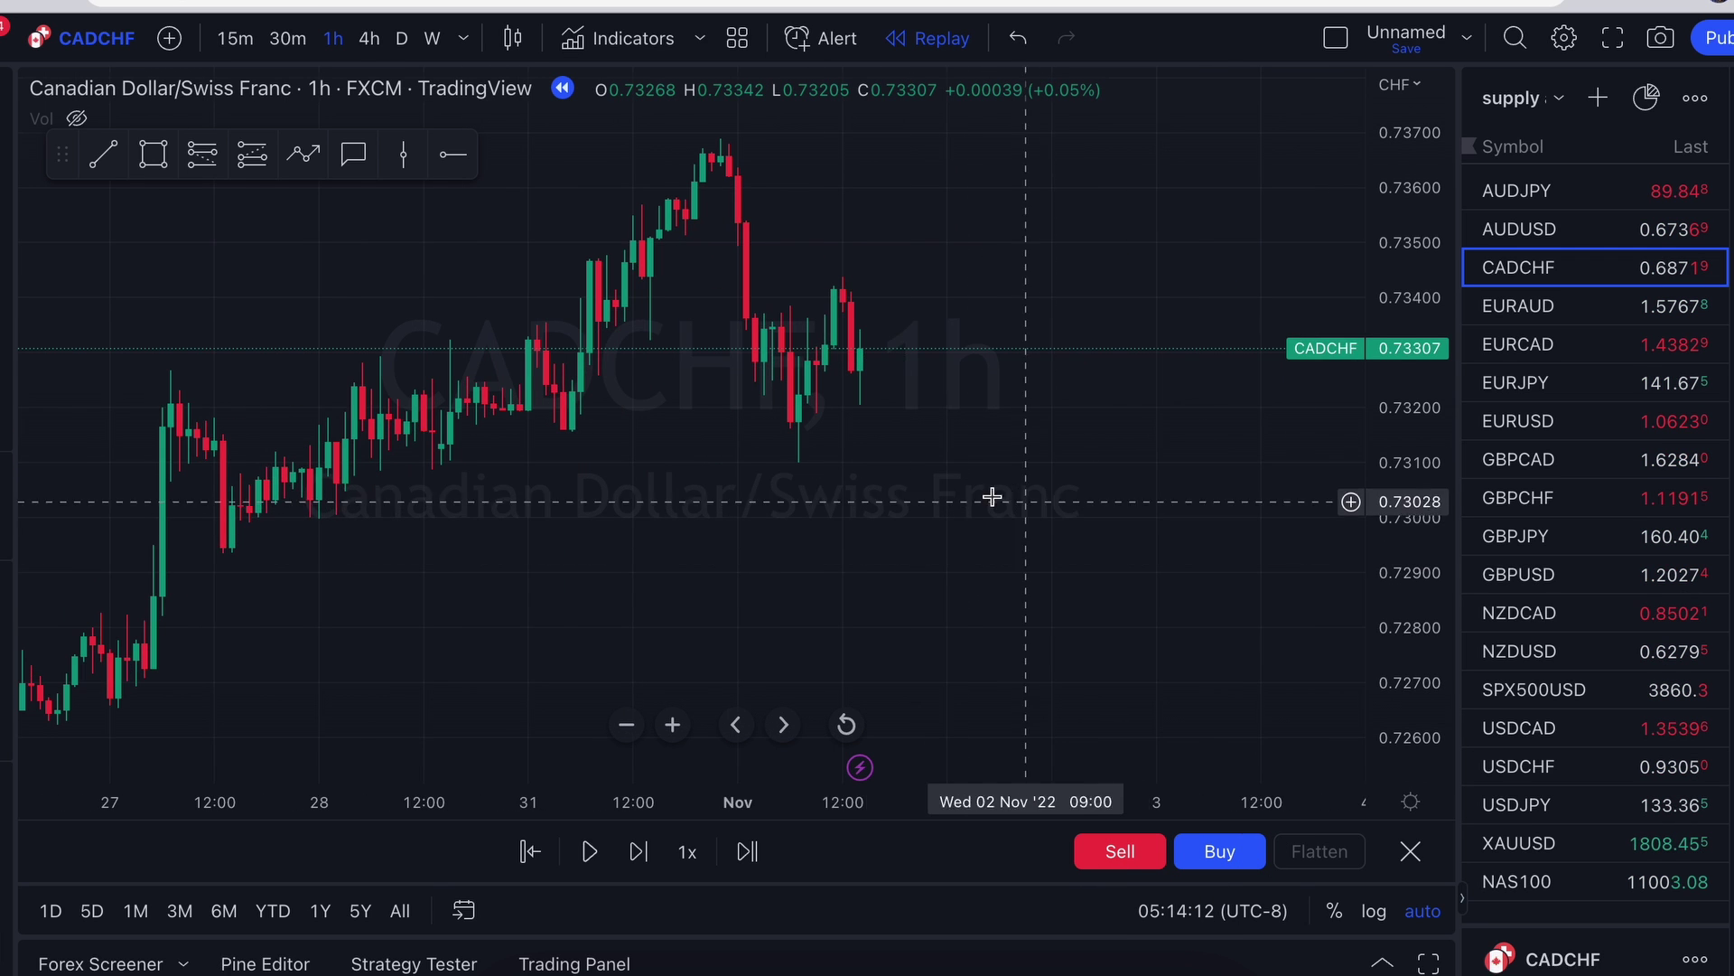
drag(1196, 388, 1199, 461)
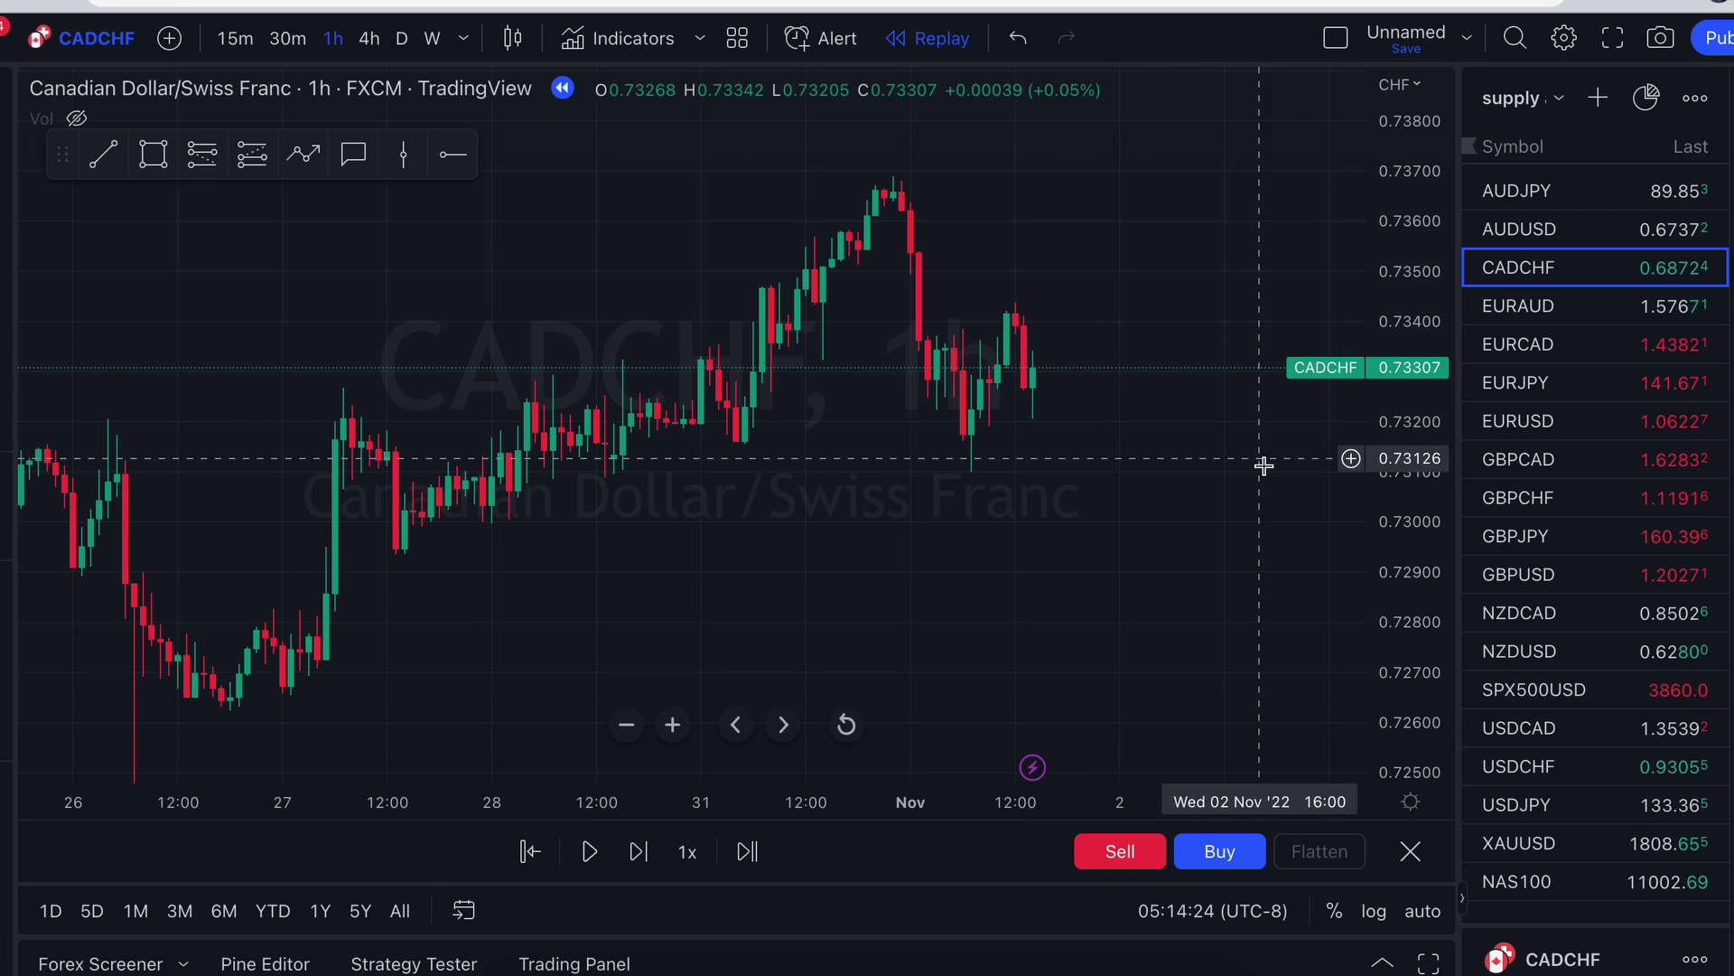
Stretch the price scale, restore auto scale, and centre the newest candles in view.
drag(1391, 456, 1389, 440)
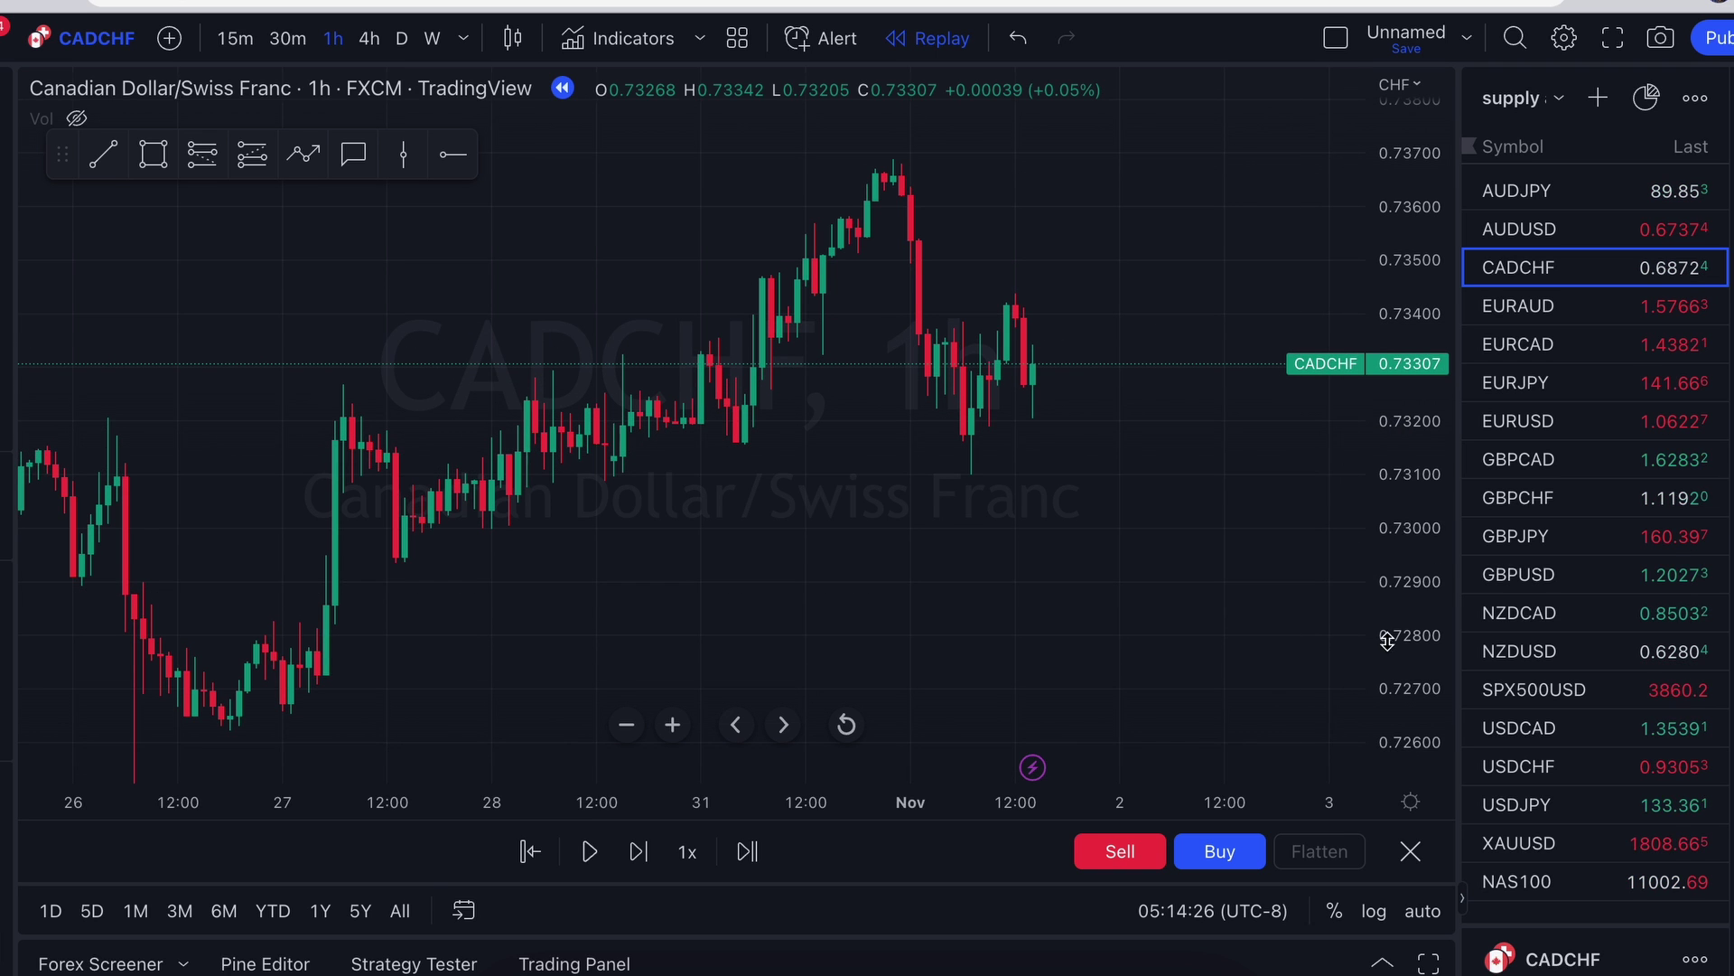
click(1424, 916)
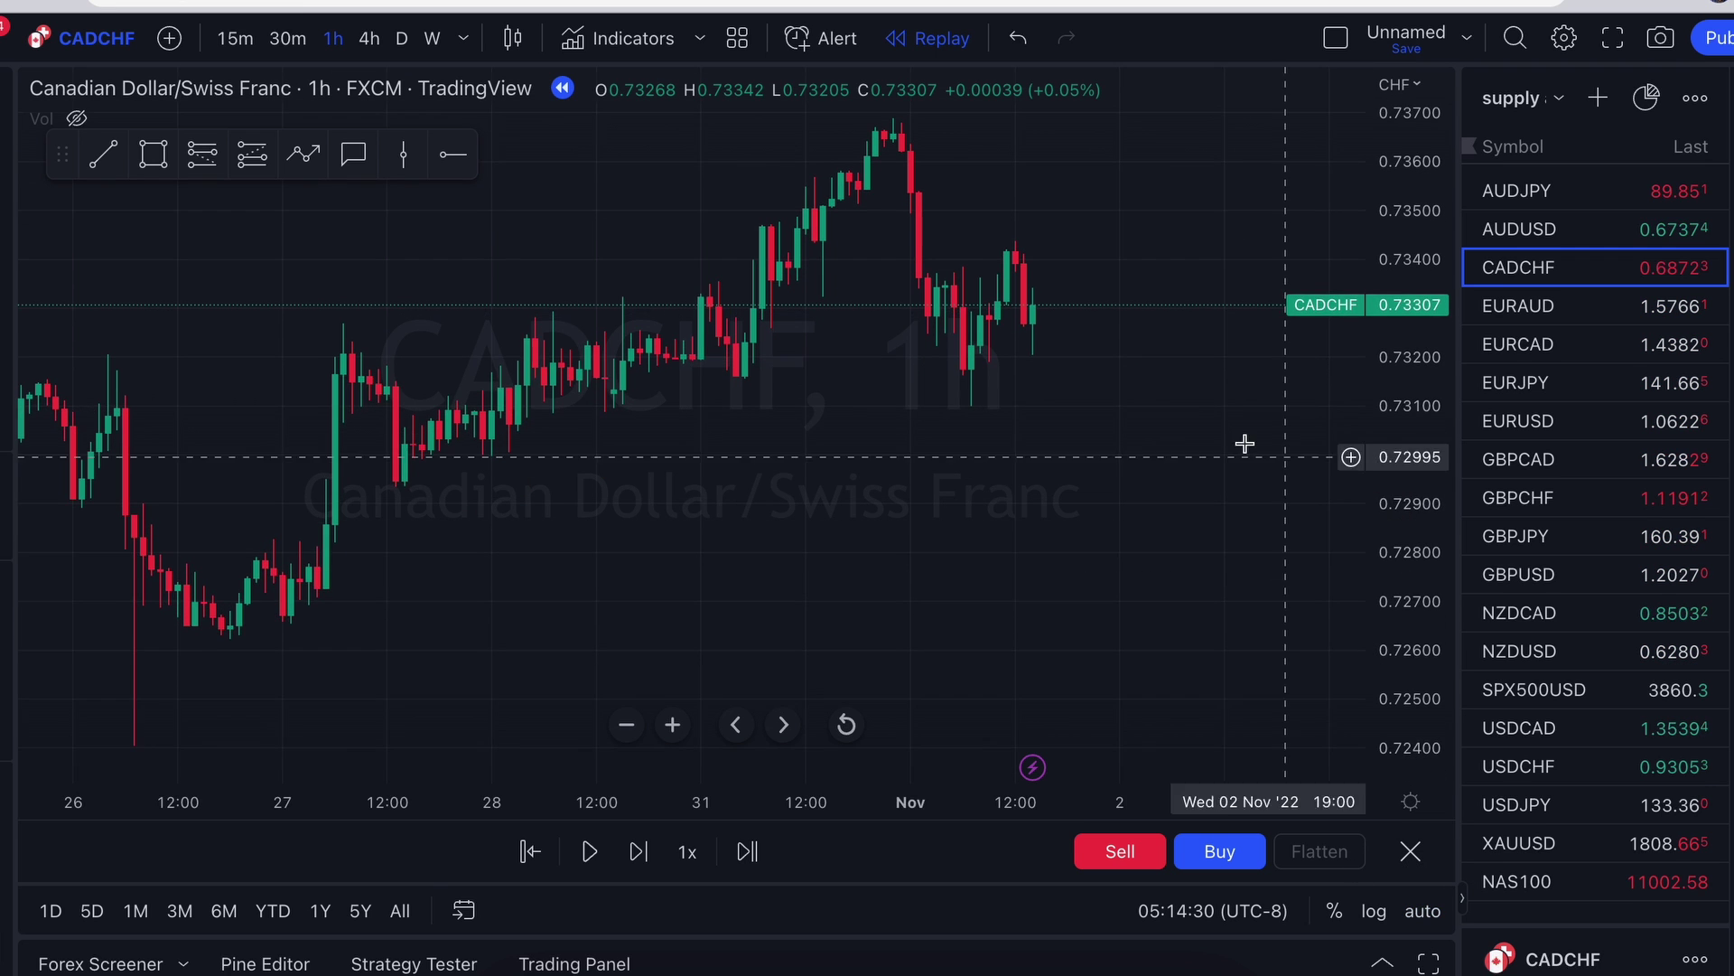
drag(1215, 451, 1188, 507)
scroll(736, 435, down, 2)
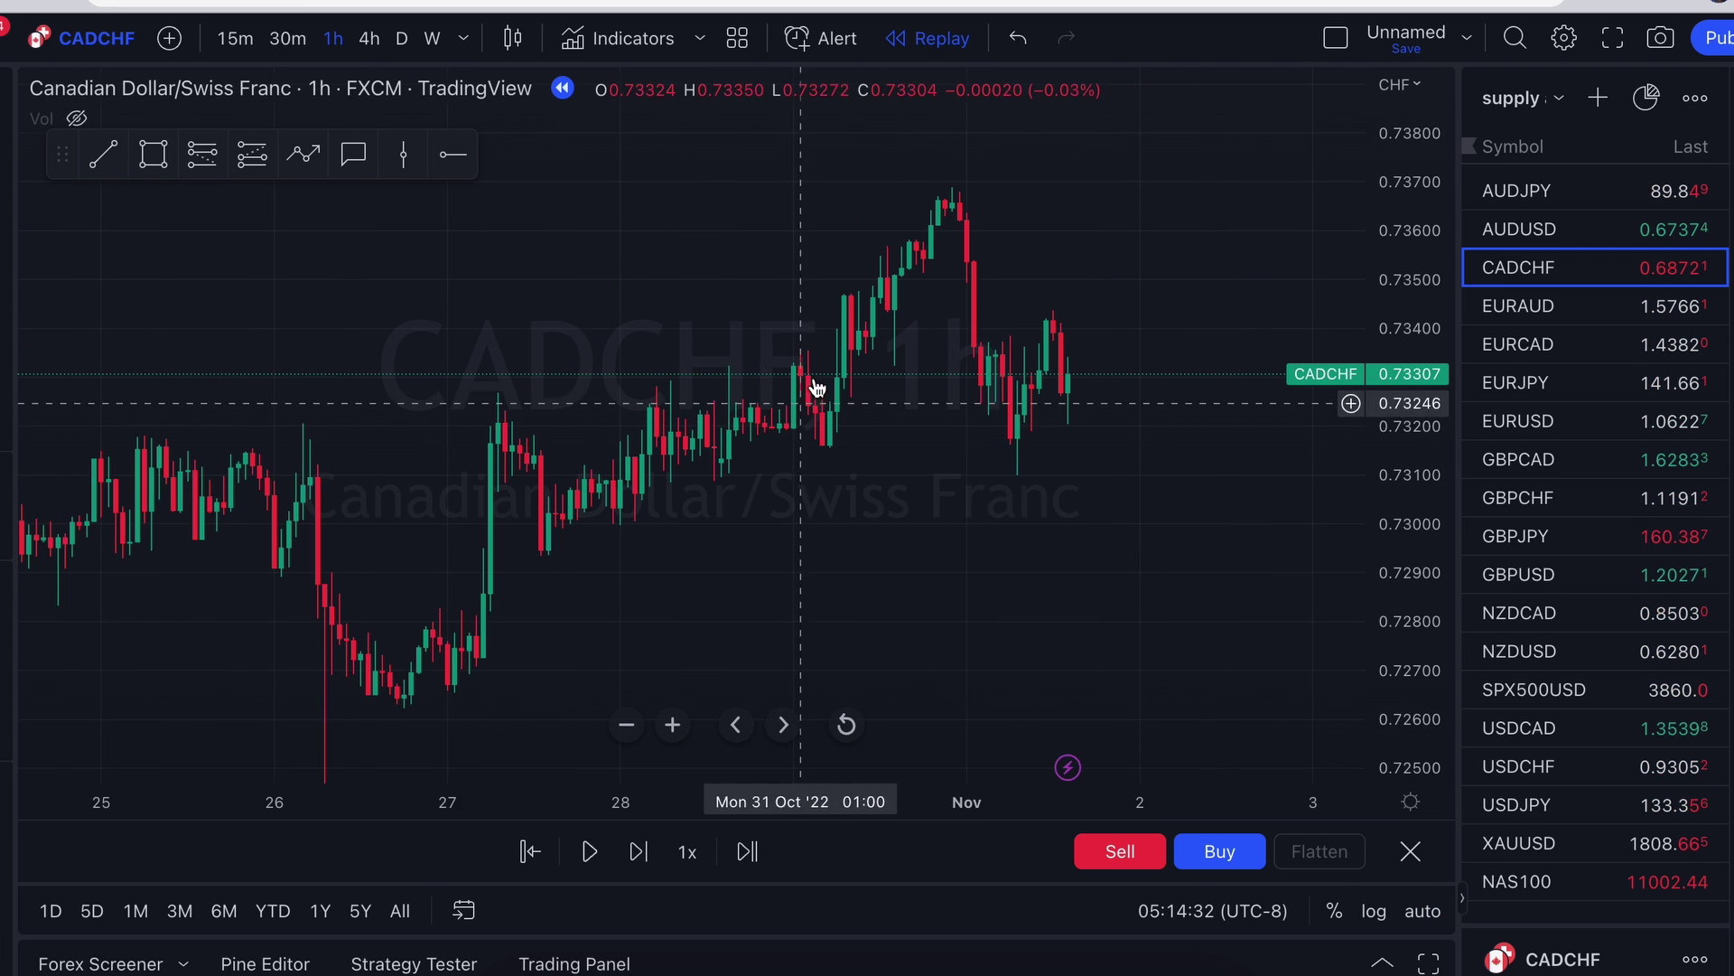
drag(967, 368, 898, 457)
drag(888, 366, 820, 296)
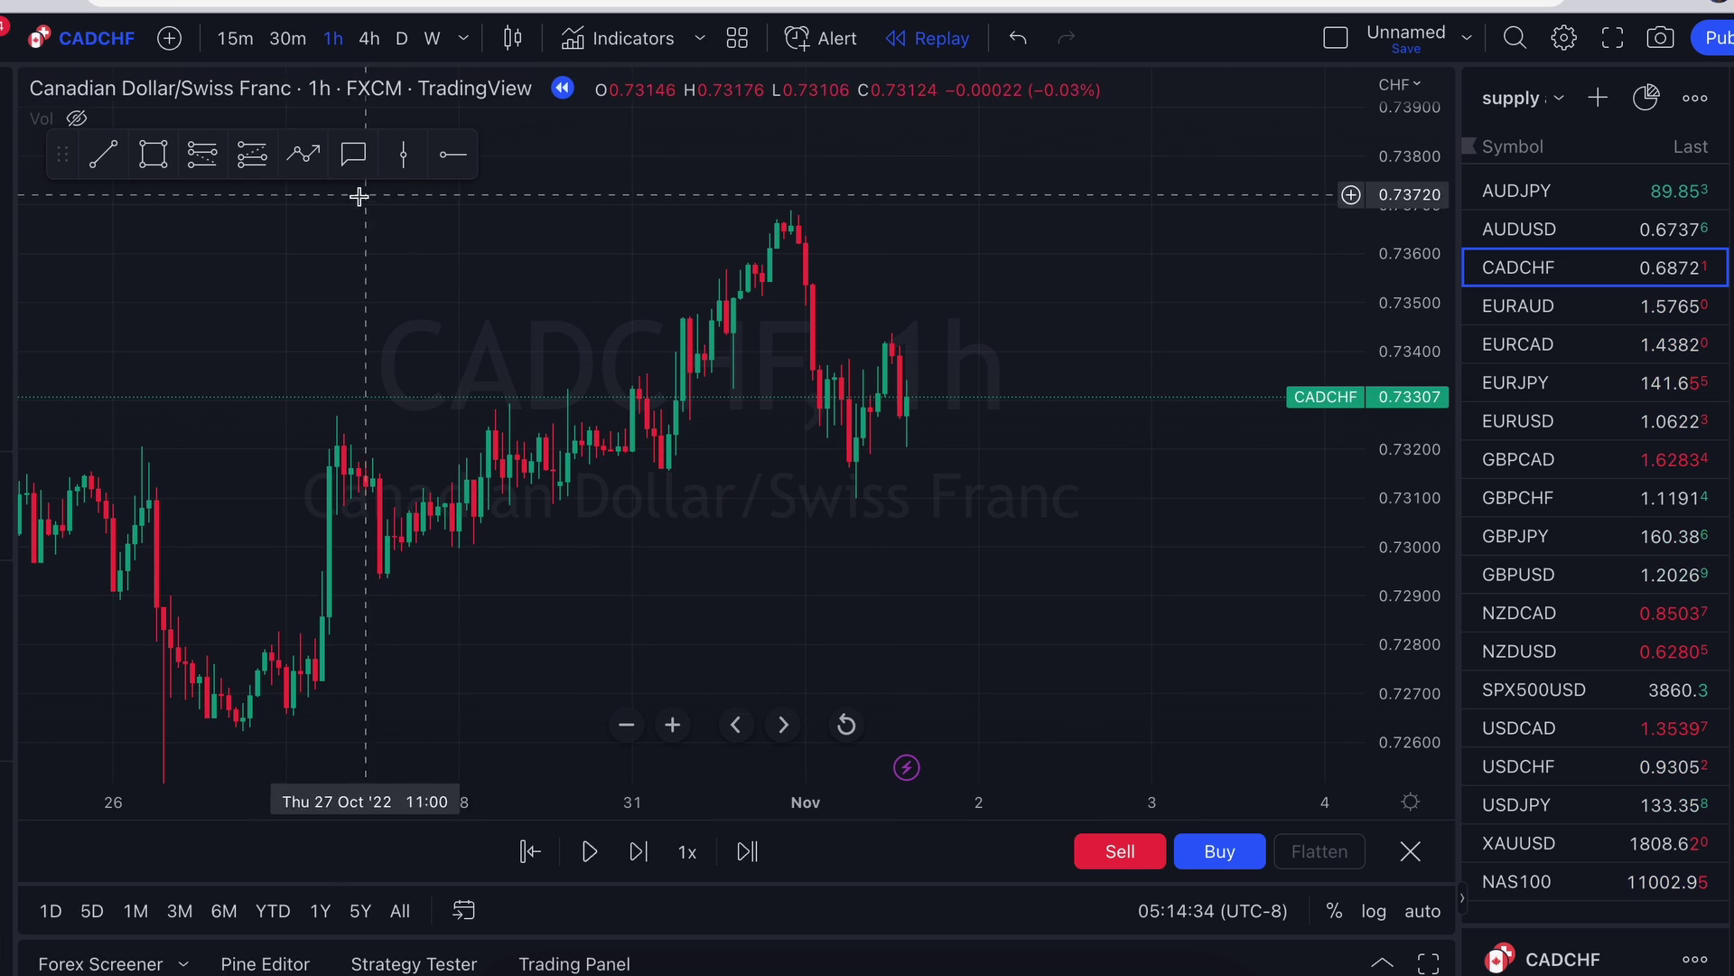
Buy 1000 CADCHF at 0.73307 and advance the replay until the long shows +0.58 CHF.
click(1213, 851)
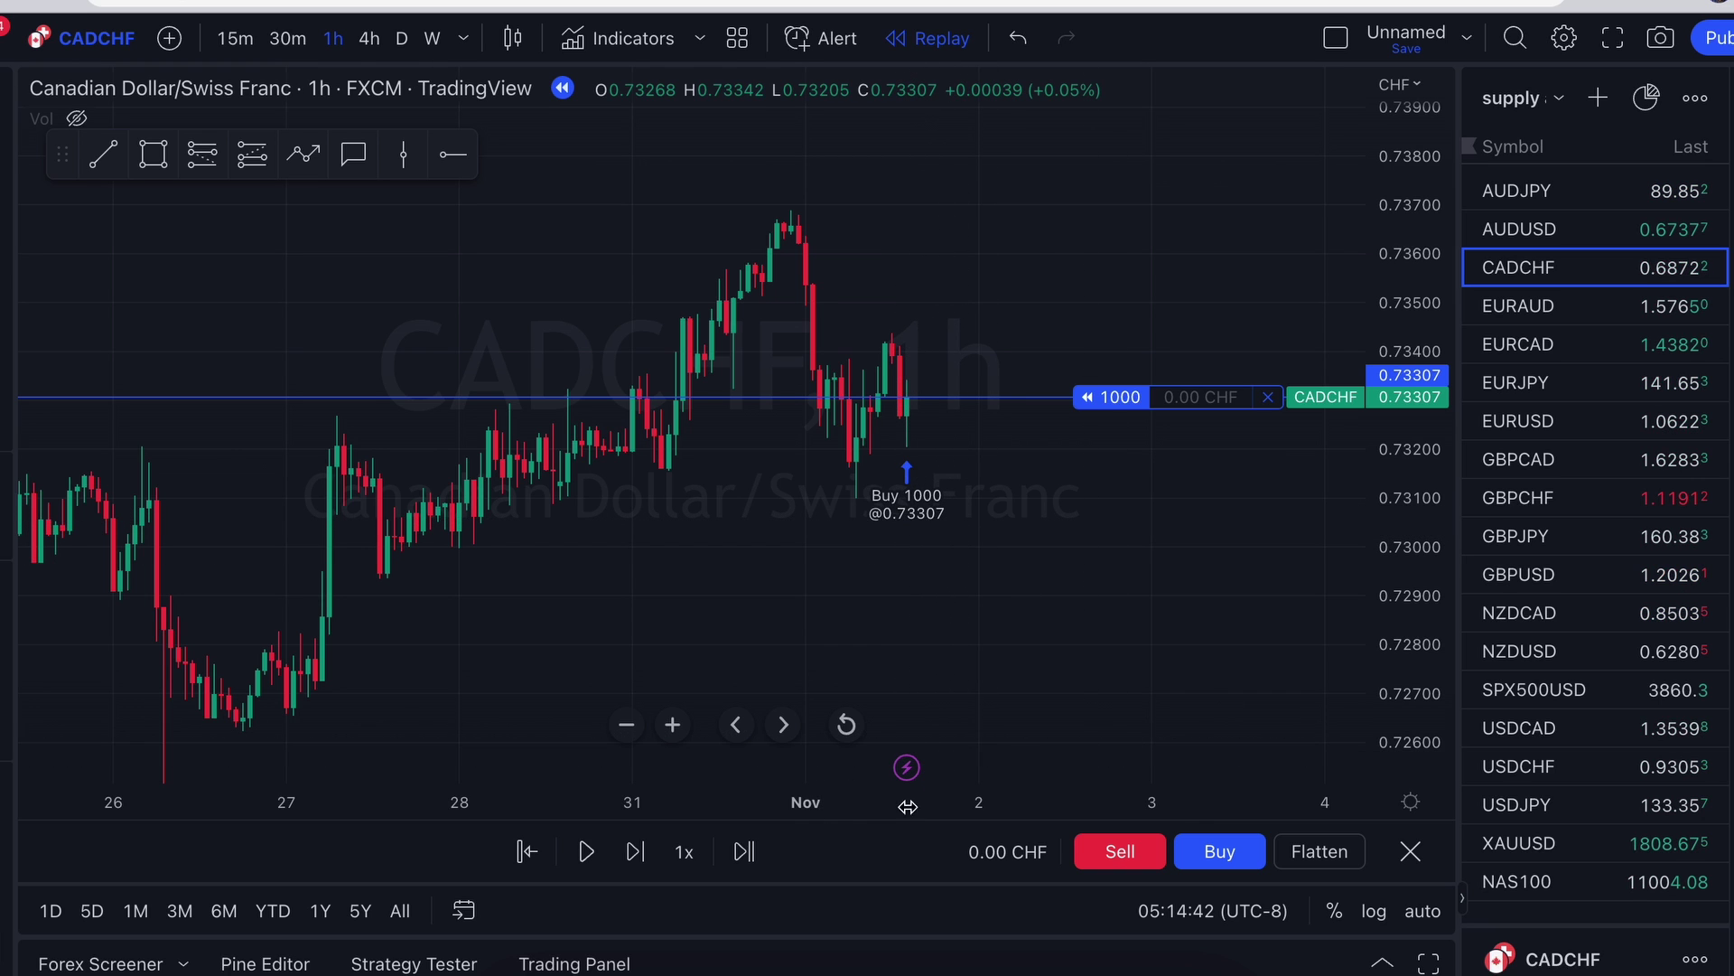
click(636, 852)
click(635, 853)
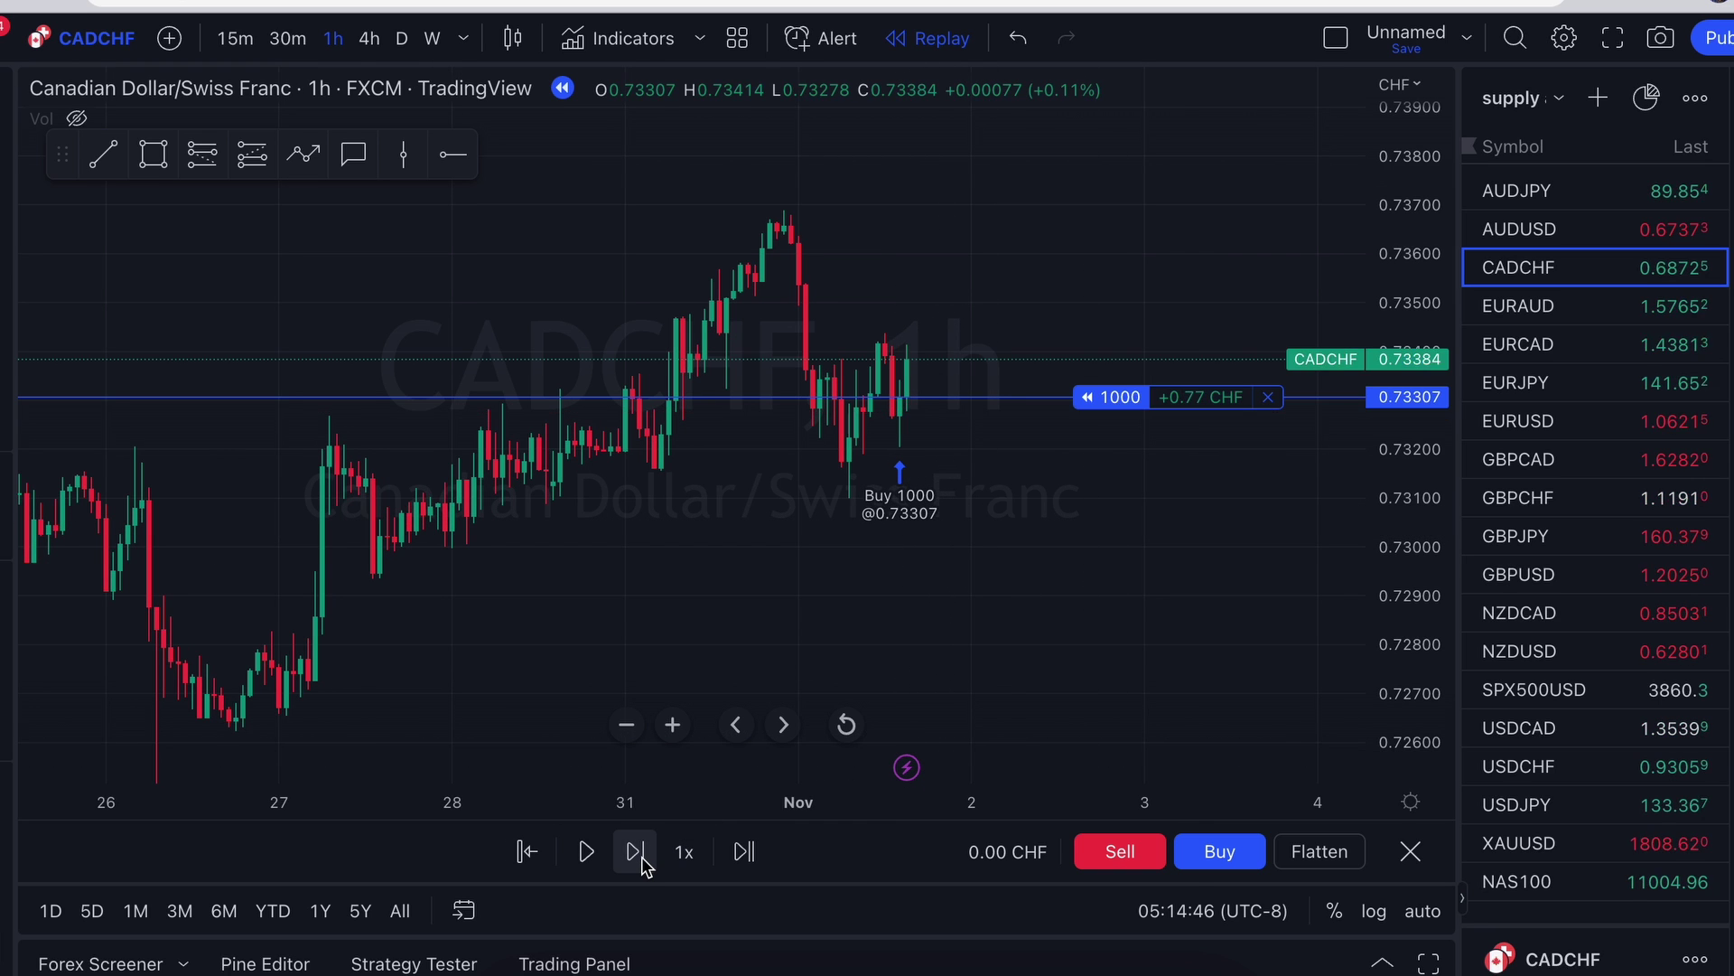
click(636, 852)
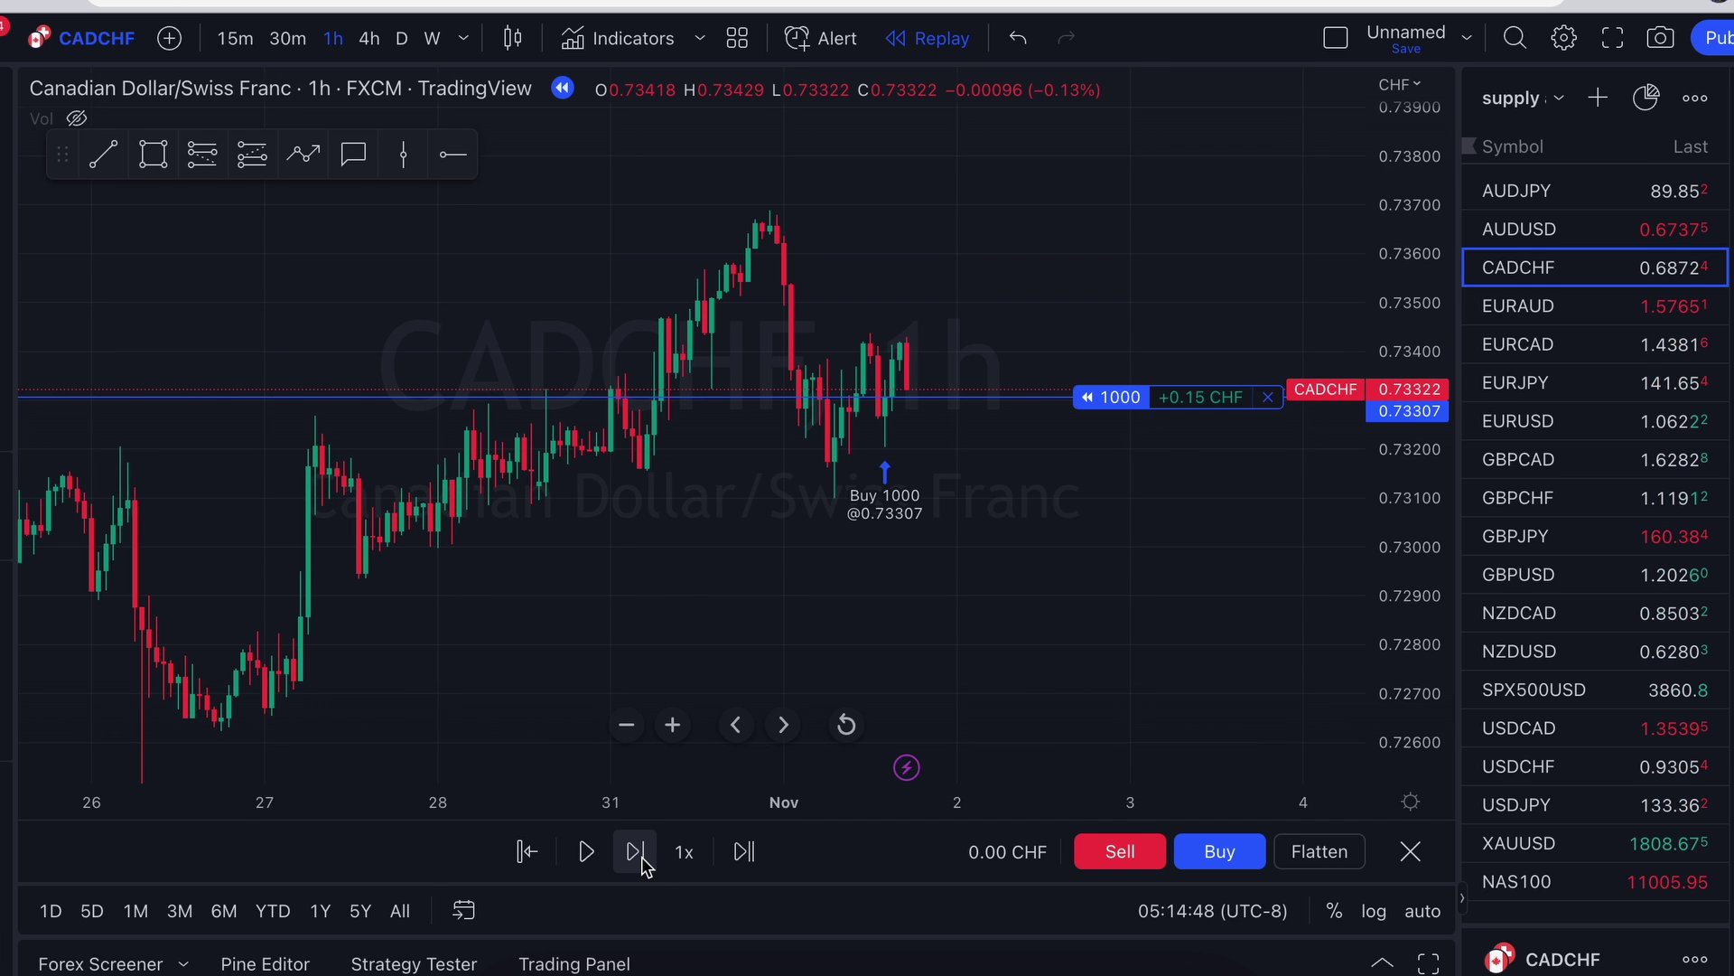
click(643, 860)
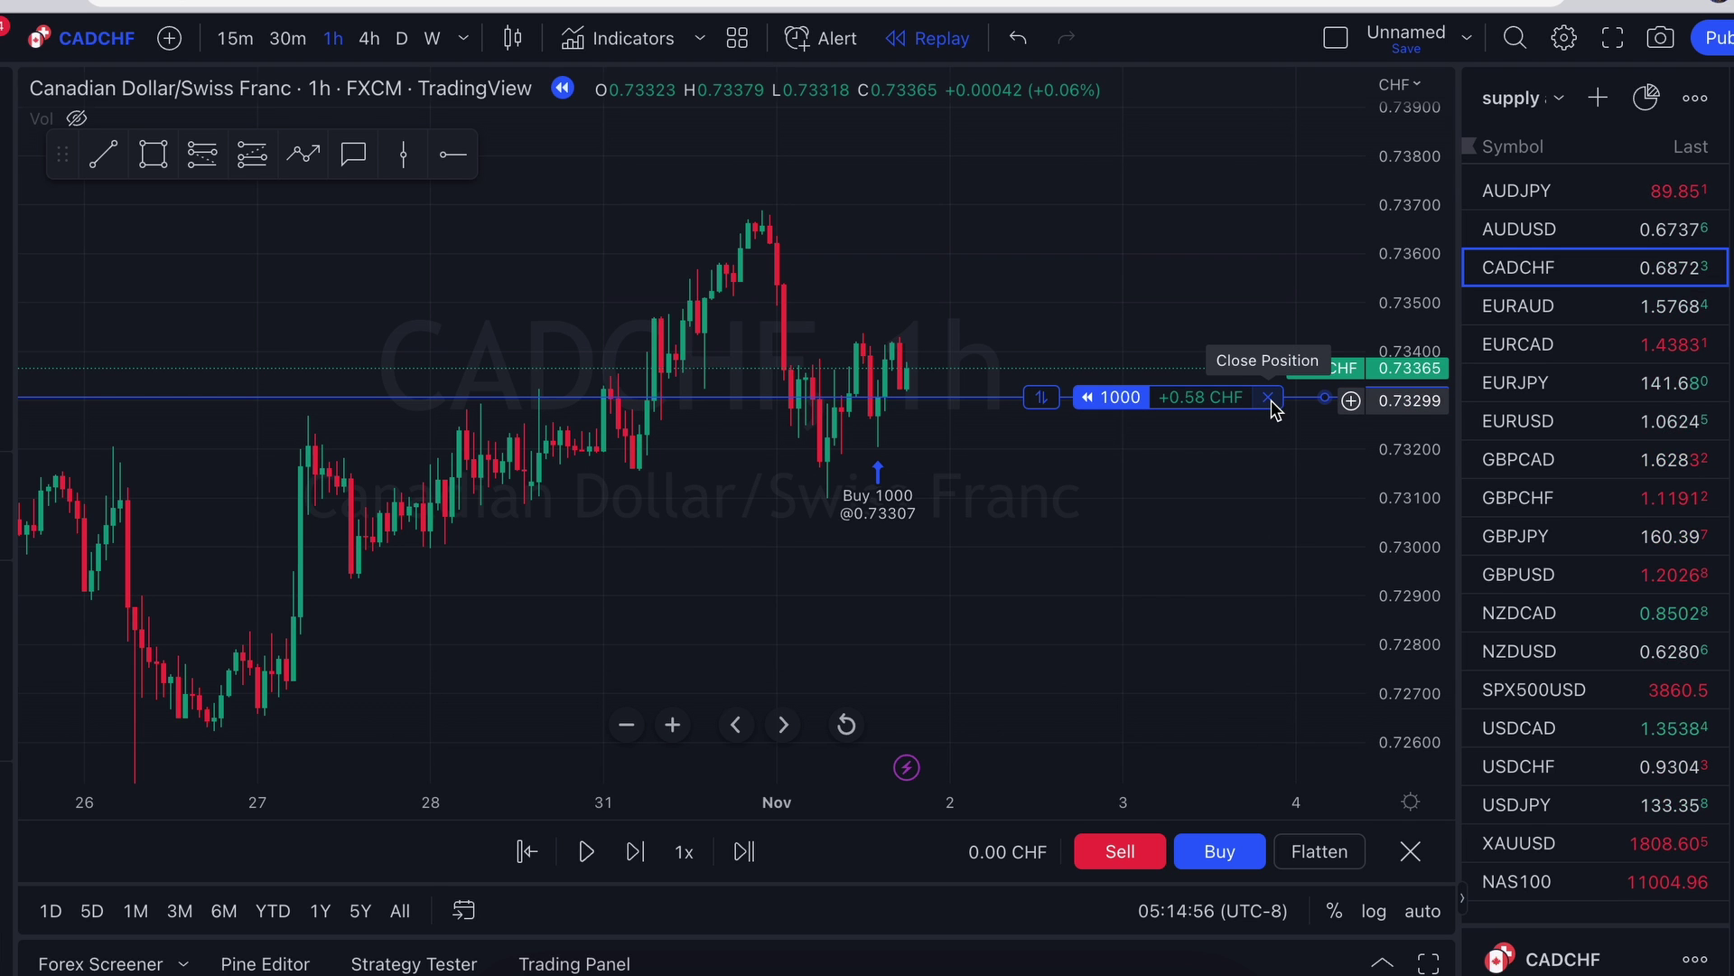
Flatten the 1000 long at 0.73365, banking +0.58 CHF.
click(1320, 854)
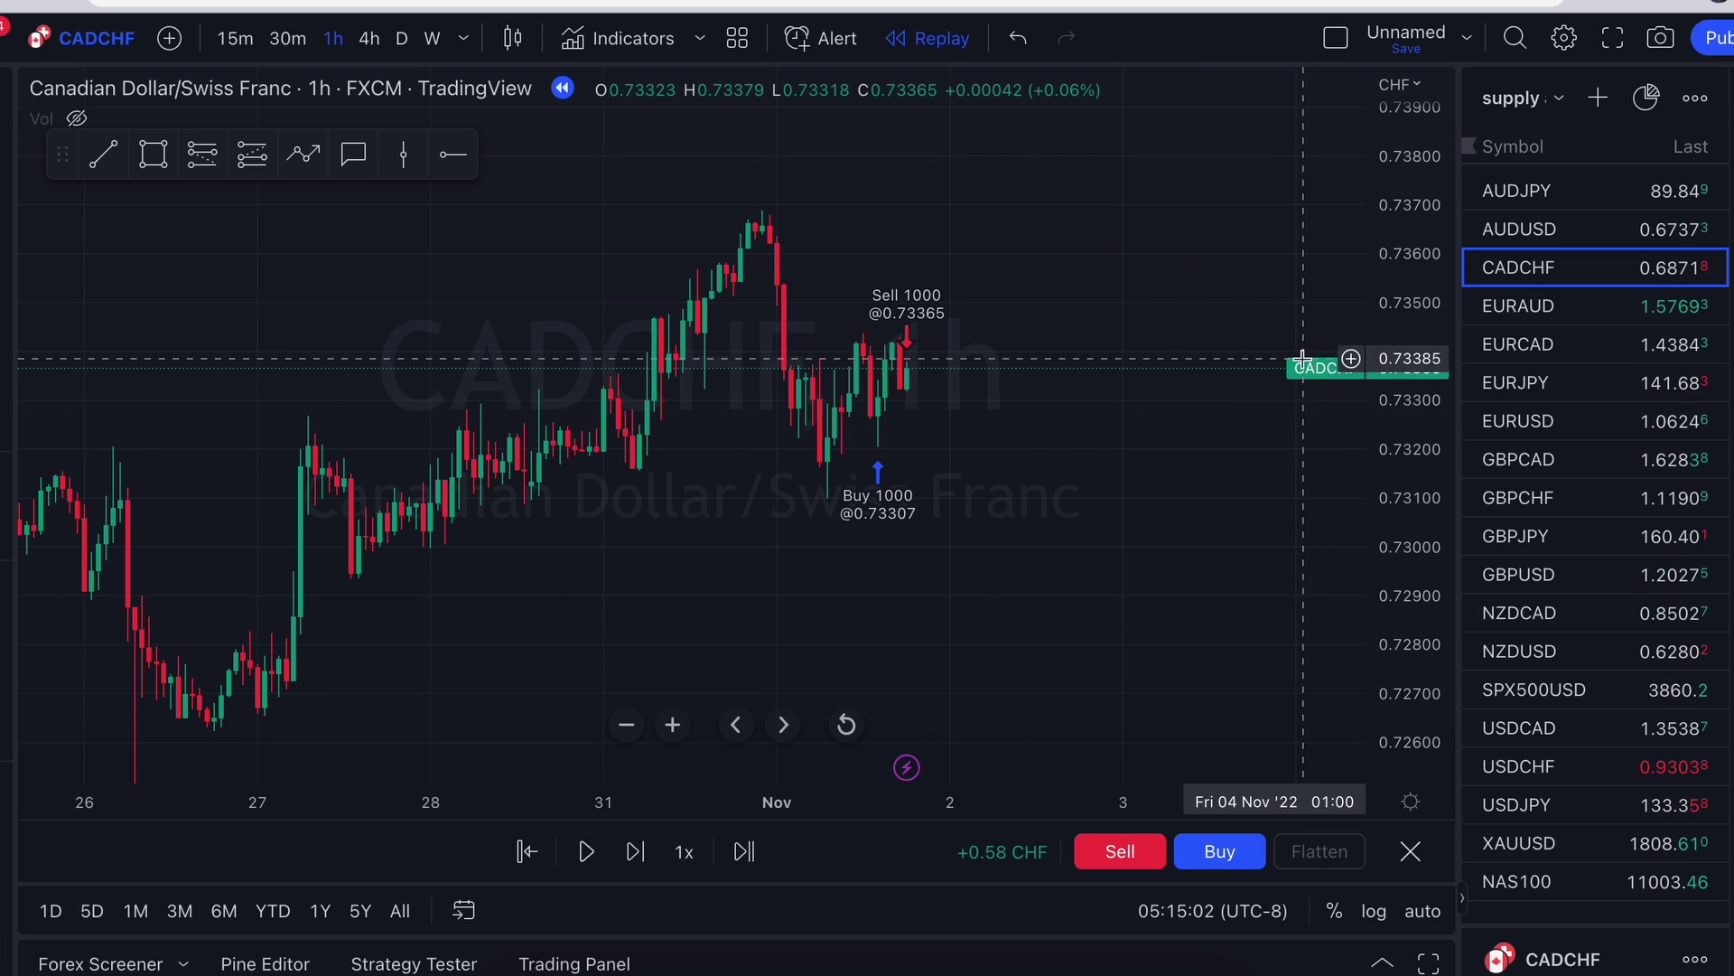
drag(984, 494, 985, 520)
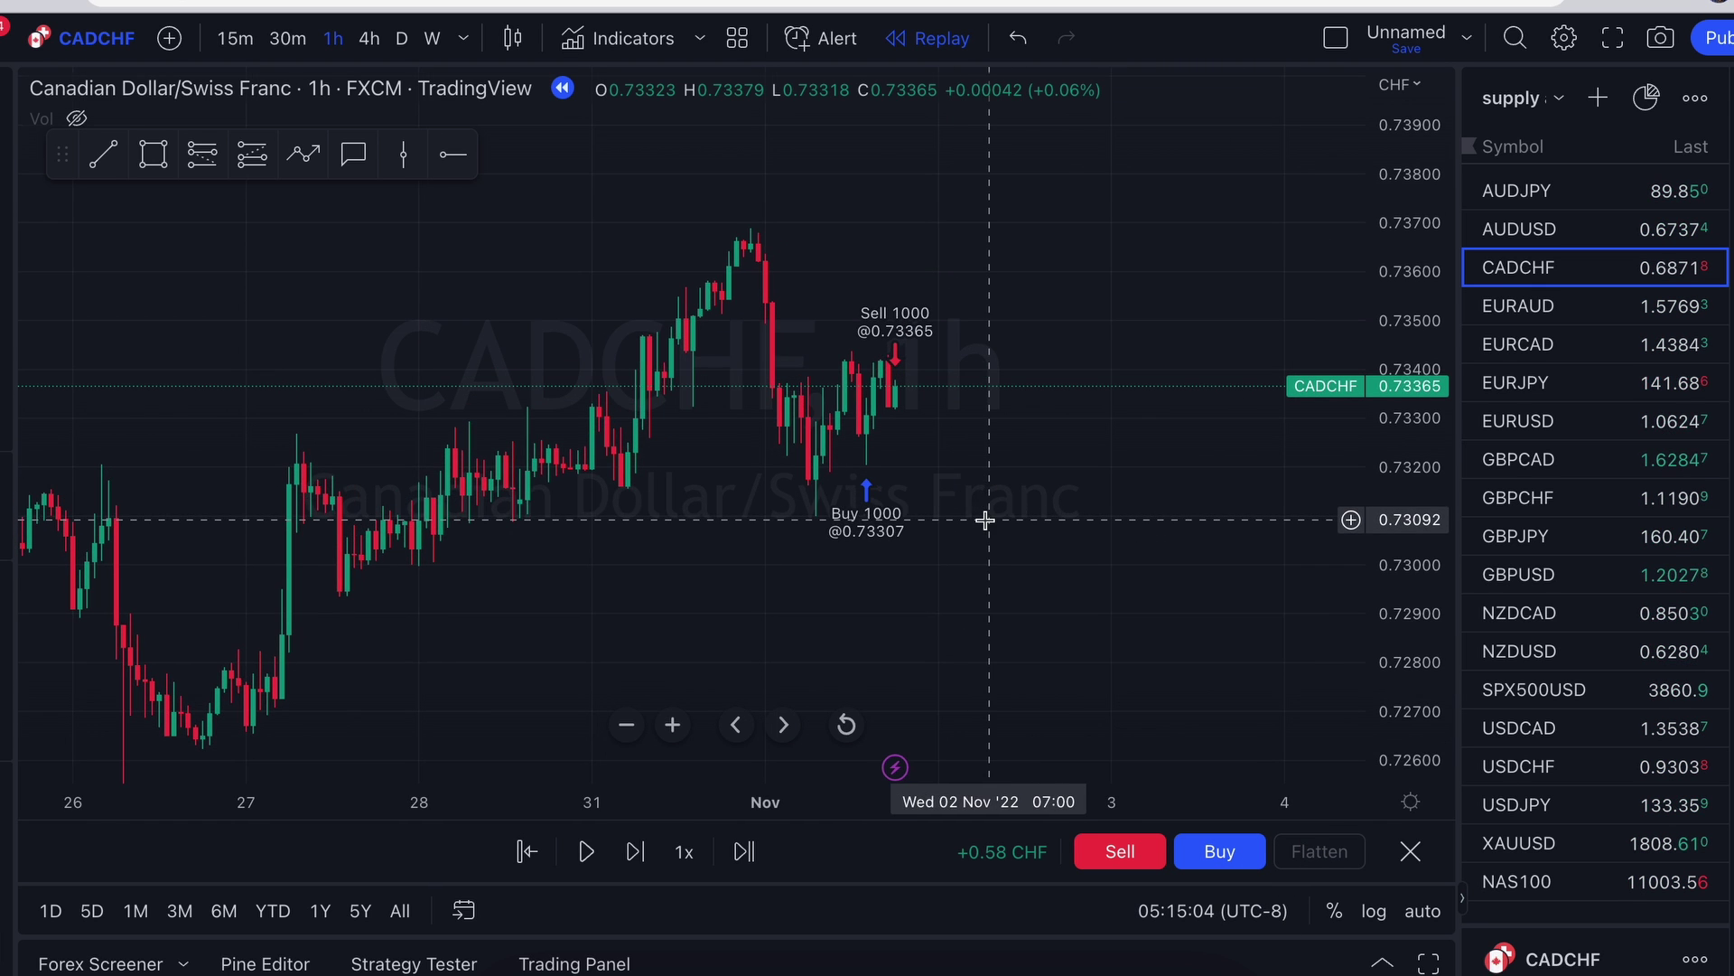
scroll(984, 520, up, 1)
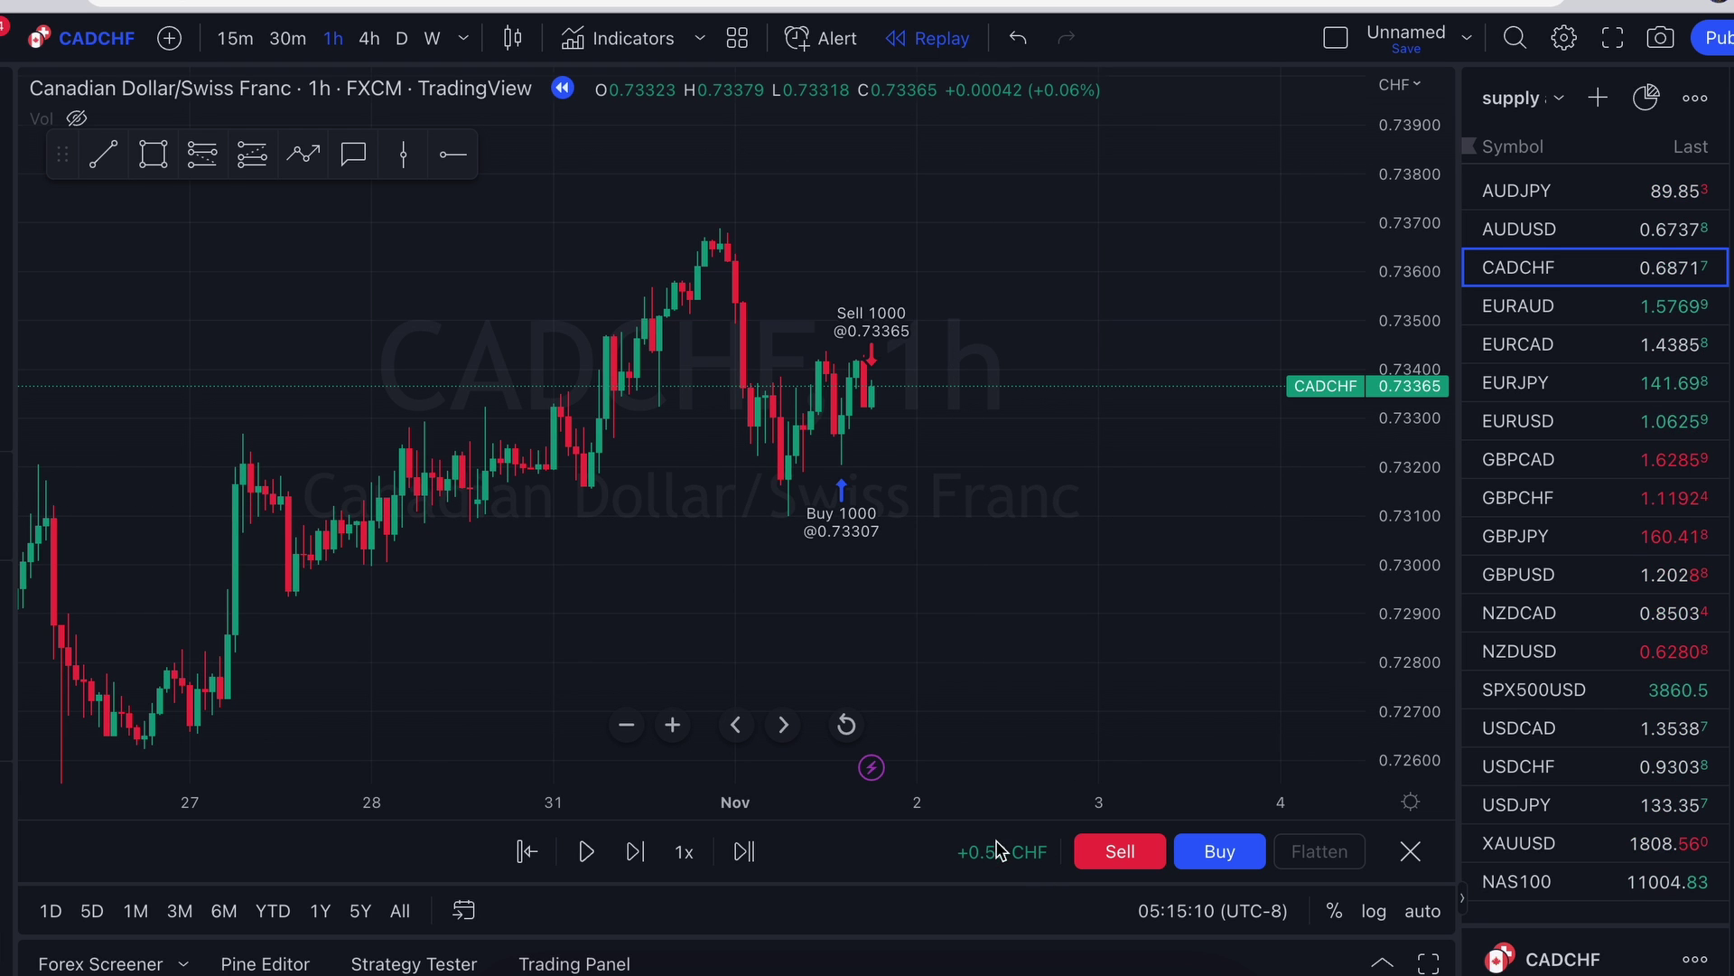
scroll(979, 554, up, 2)
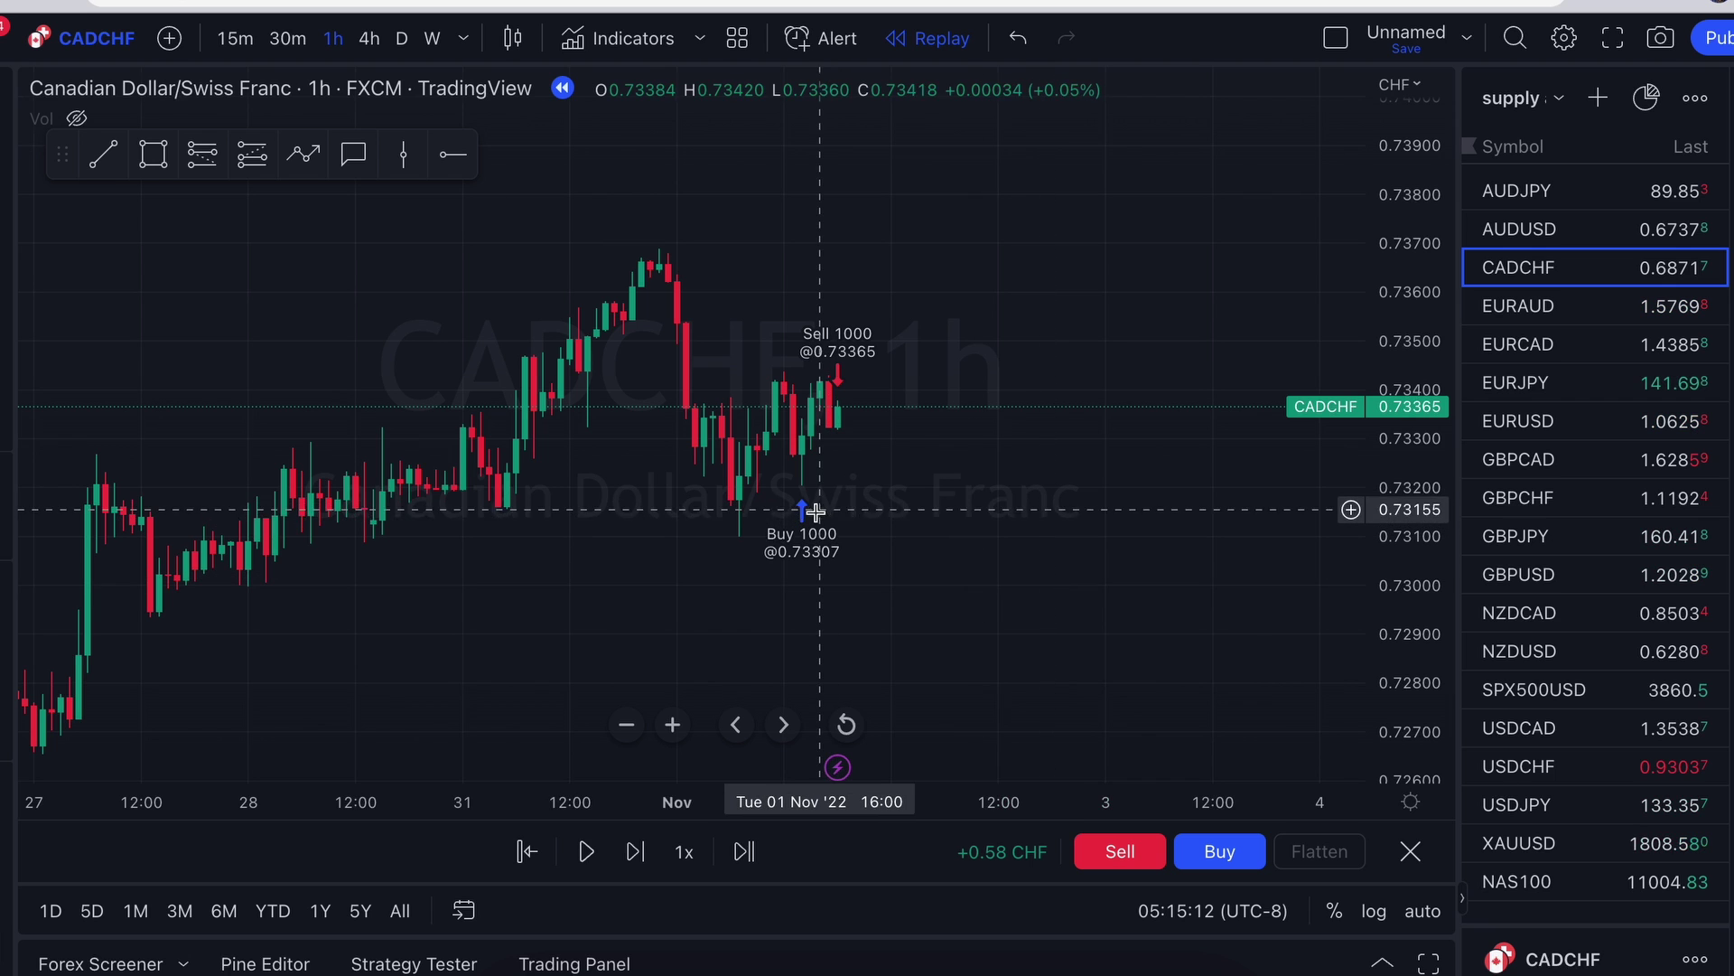
scroll(993, 411, up, 1)
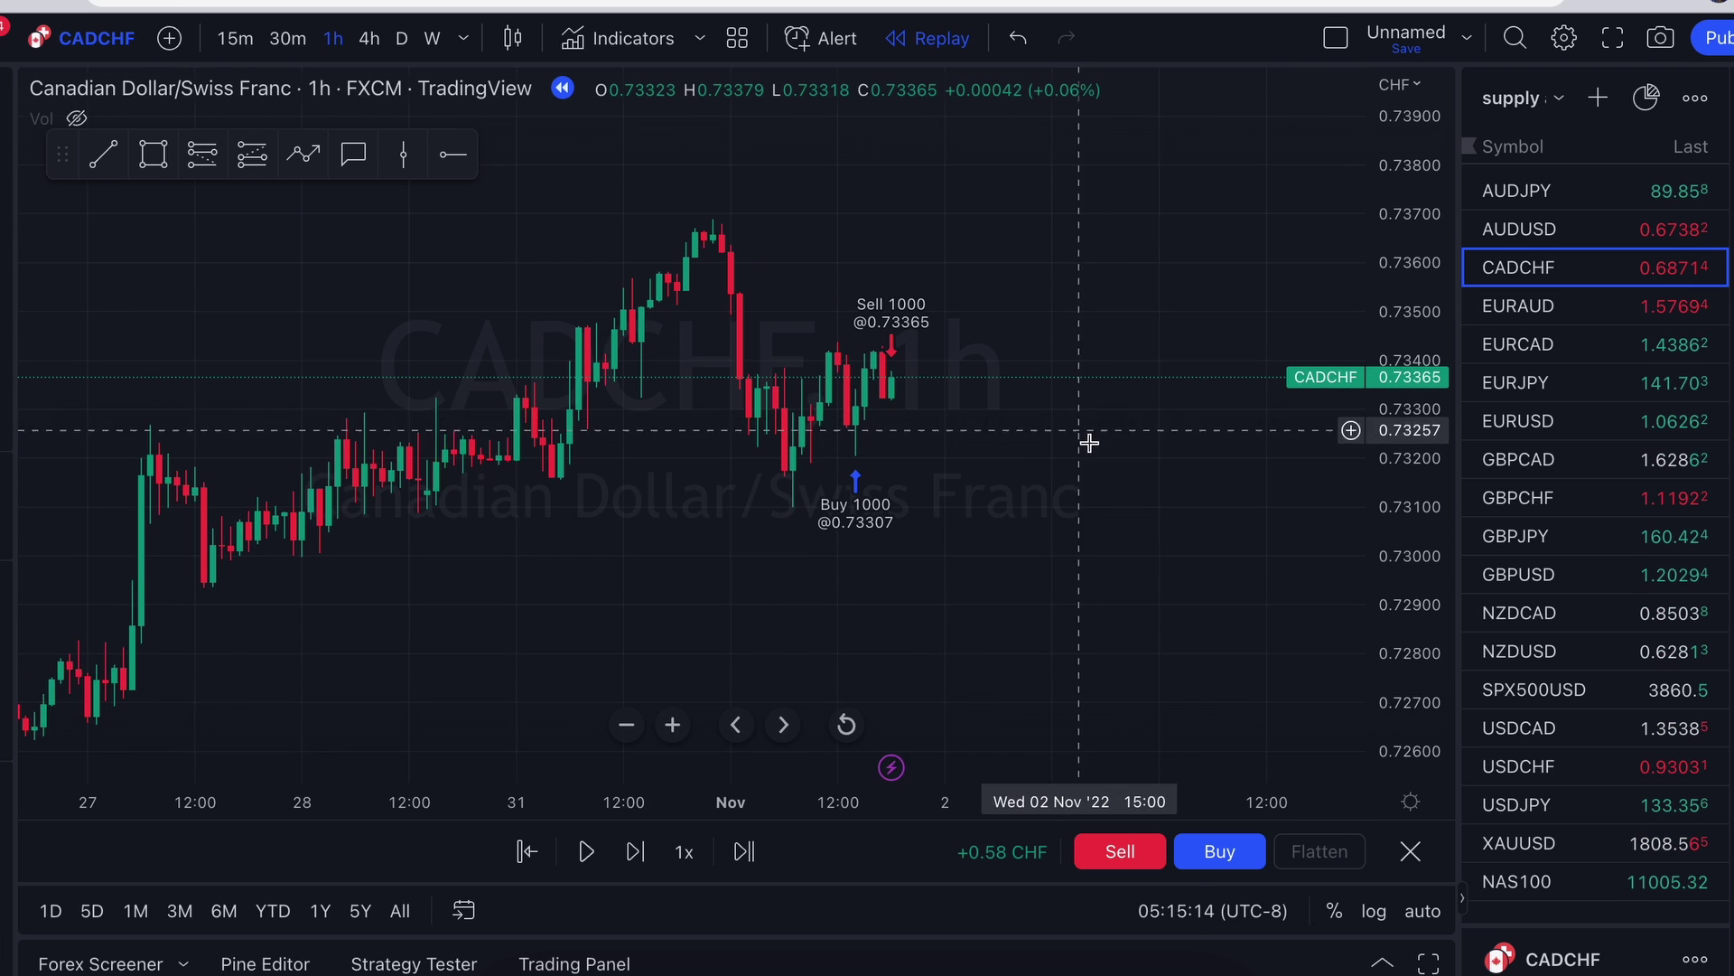
Step the replay forward eight bars as price drops to 0.73055.
click(637, 852)
click(637, 853)
click(637, 853)
click(637, 853)
click(636, 853)
click(637, 853)
click(636, 852)
click(636, 852)
click(637, 853)
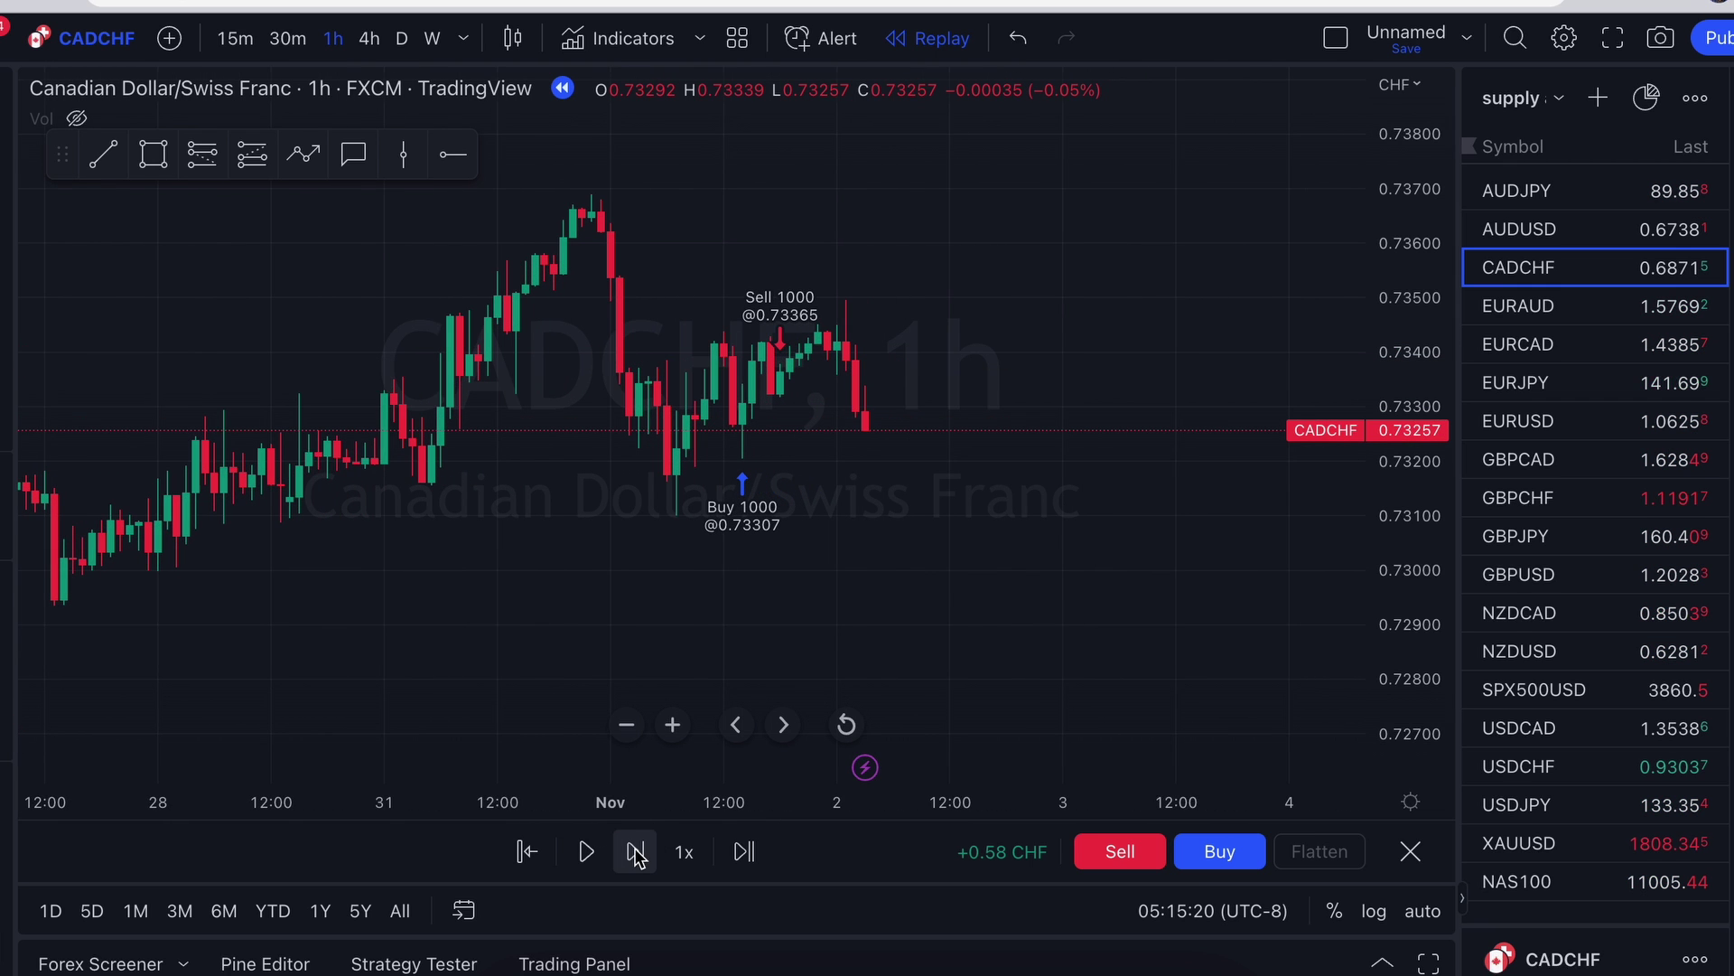
click(637, 853)
click(637, 852)
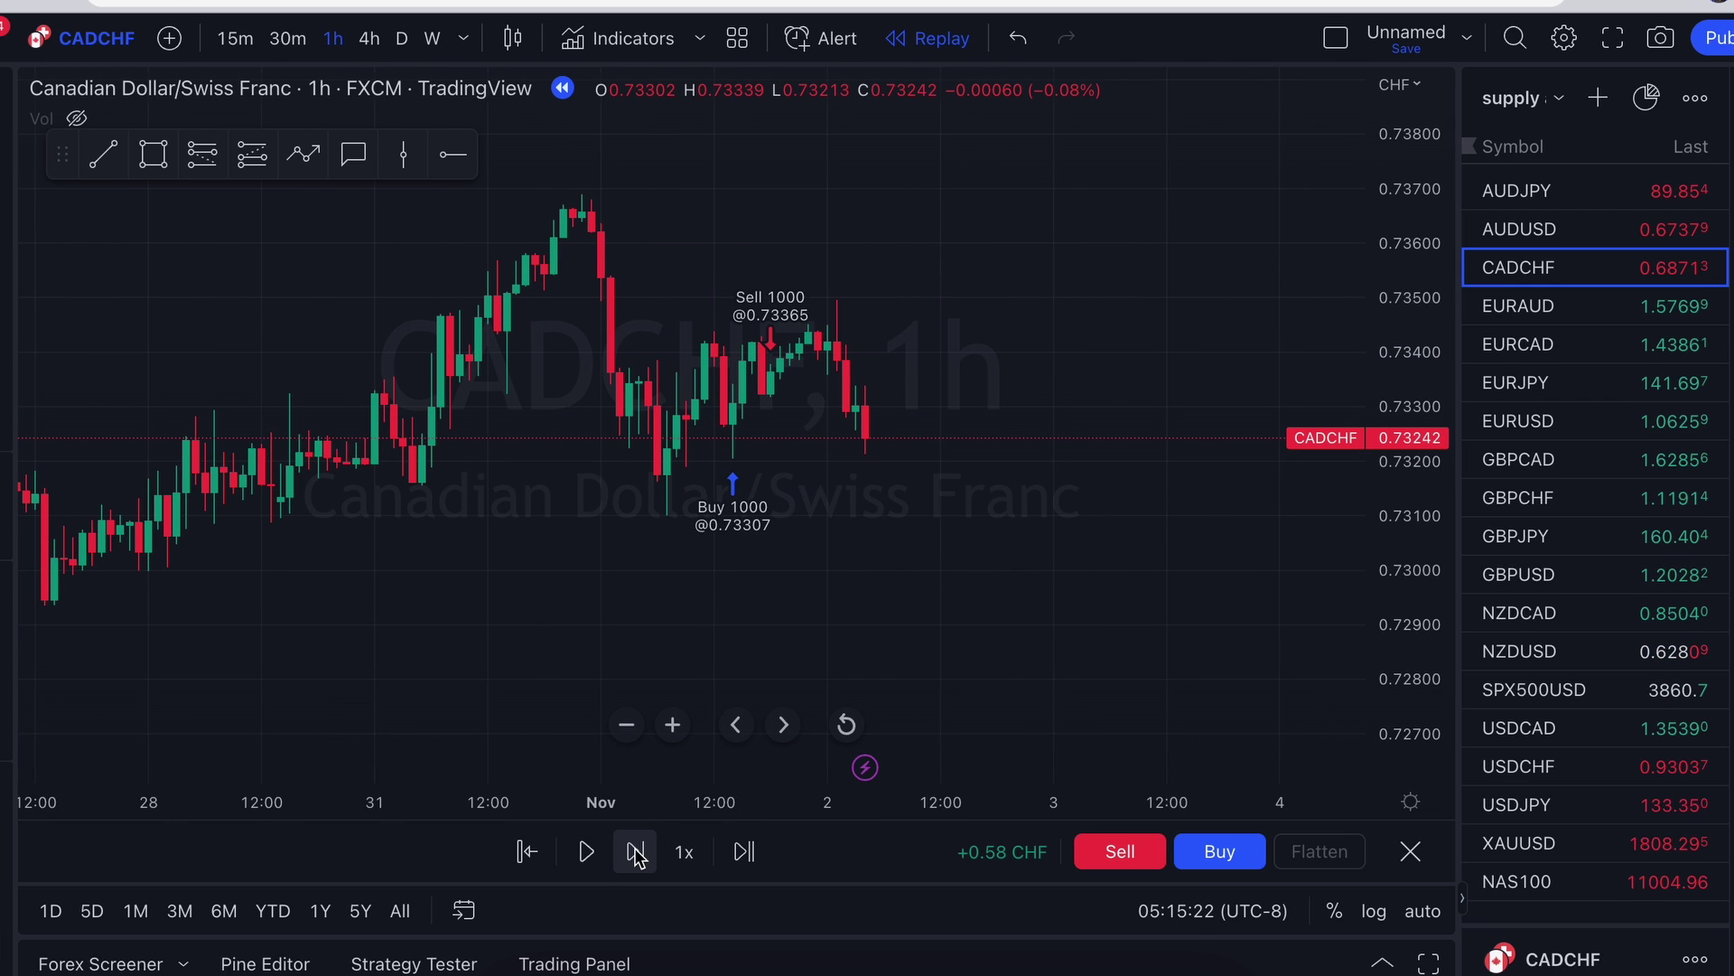
click(637, 853)
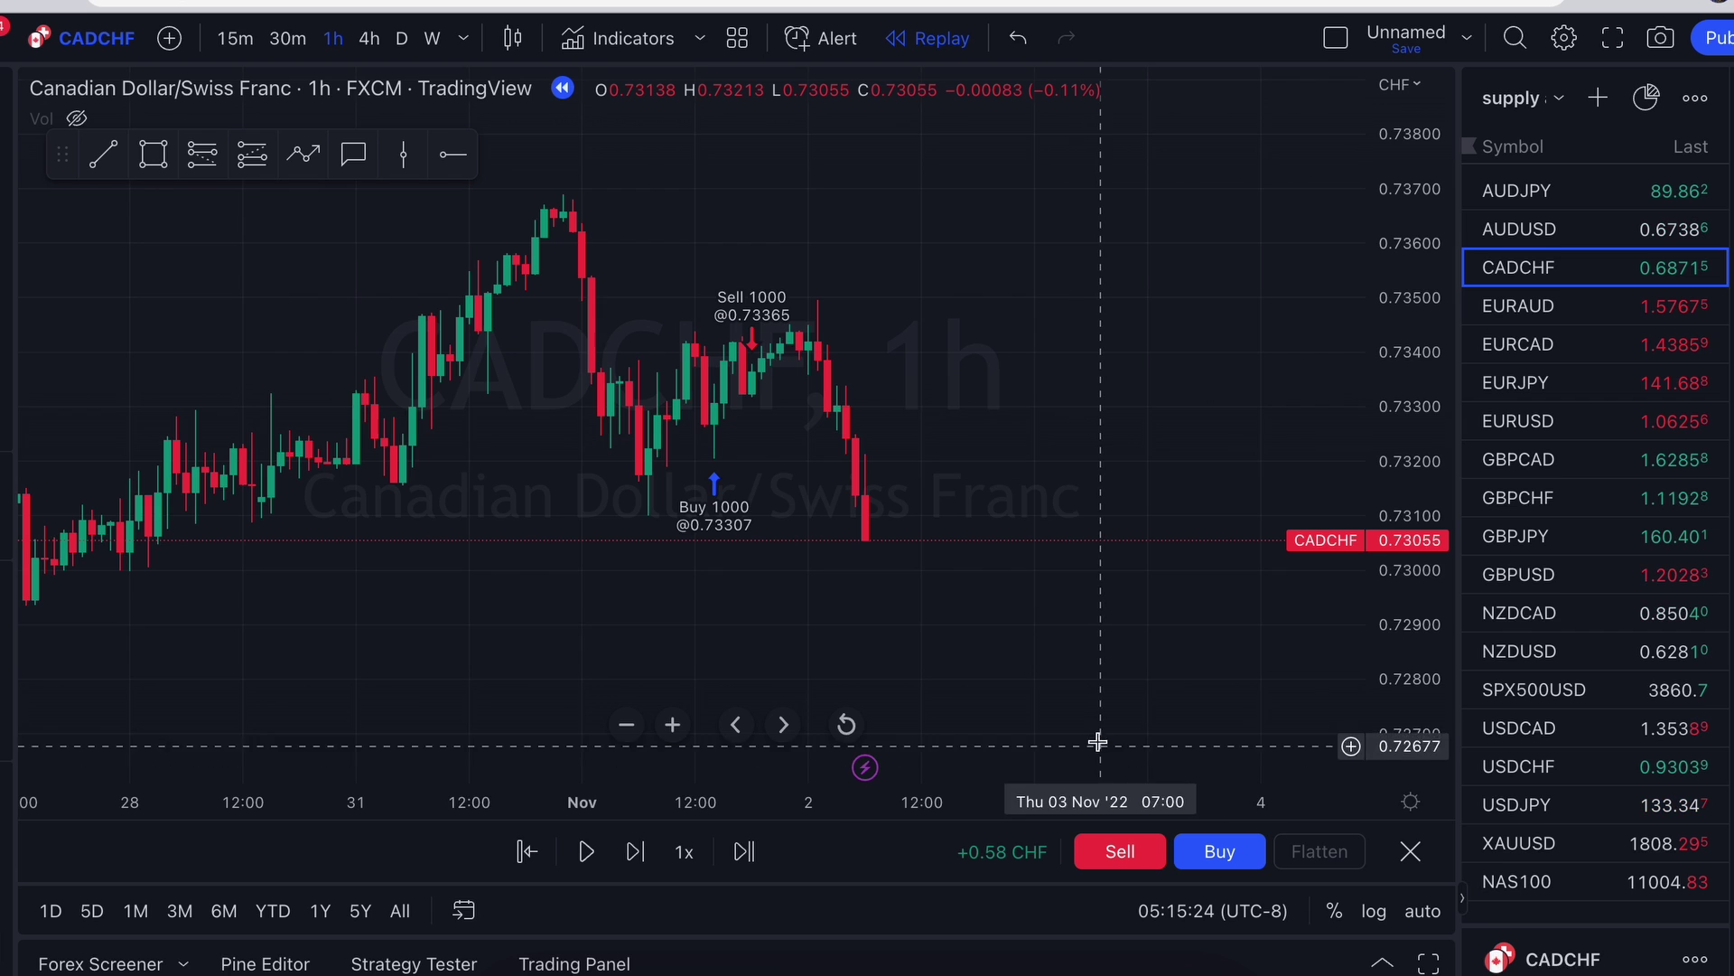
drag(1101, 689, 1103, 640)
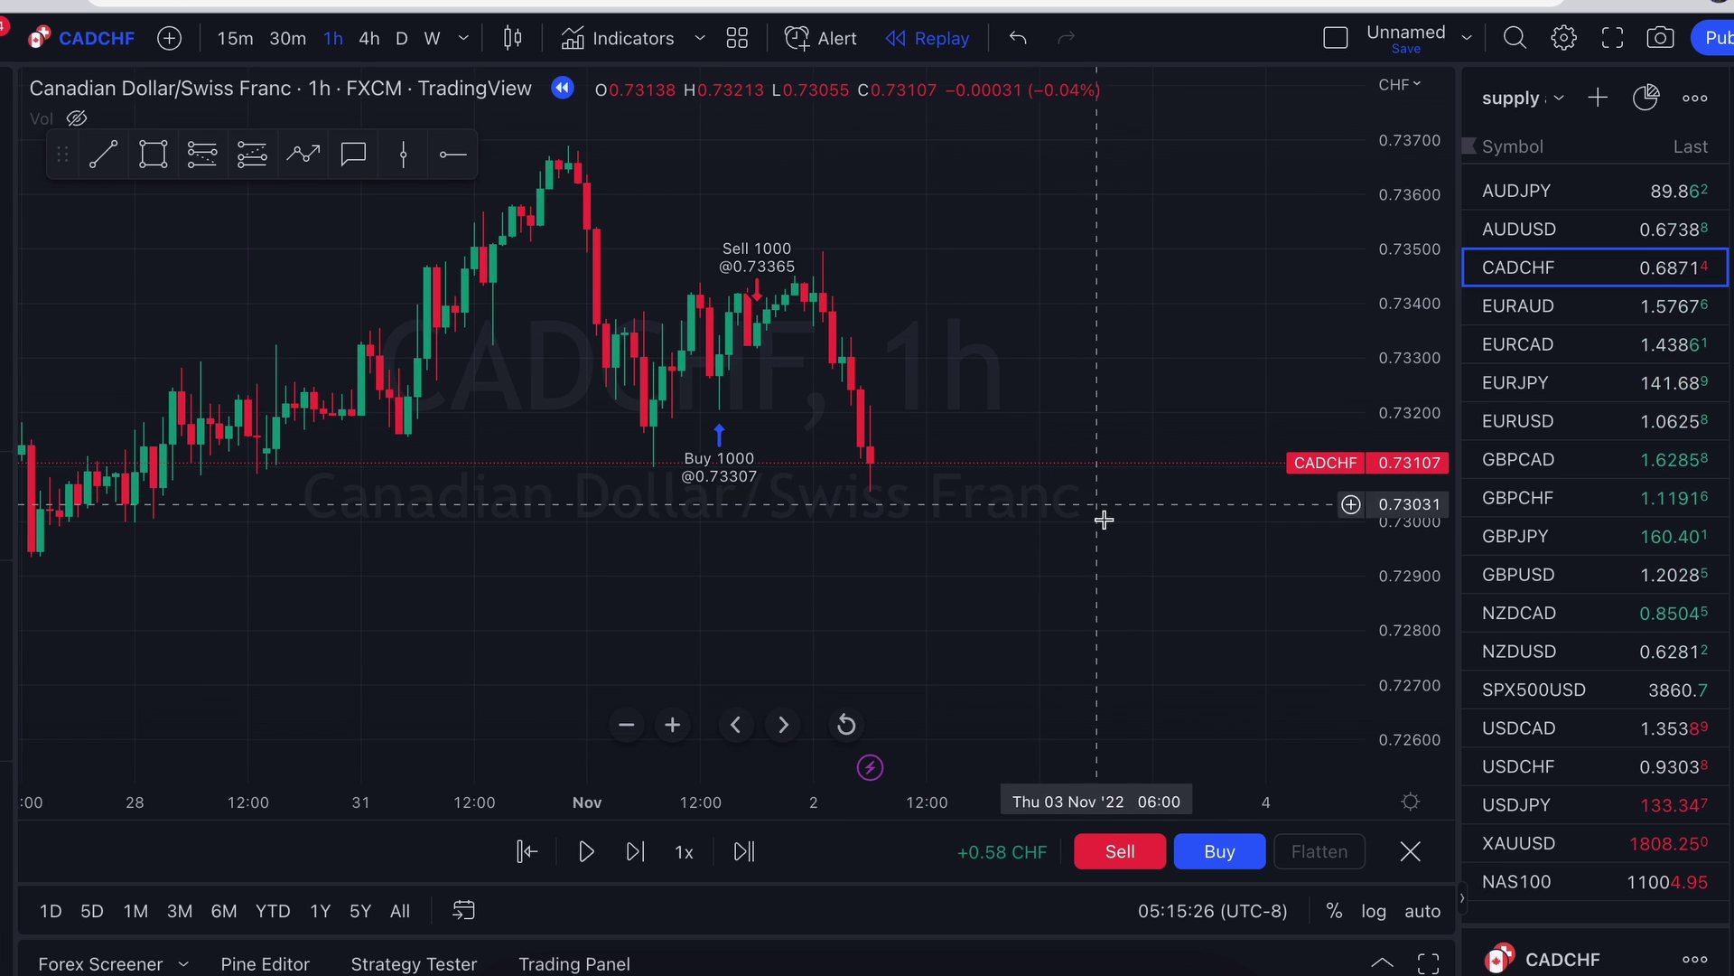
Sell 1000 CADCHF at 0.73107, advance five bars, then reverse into a 1000 long at 0.73141.
click(1120, 856)
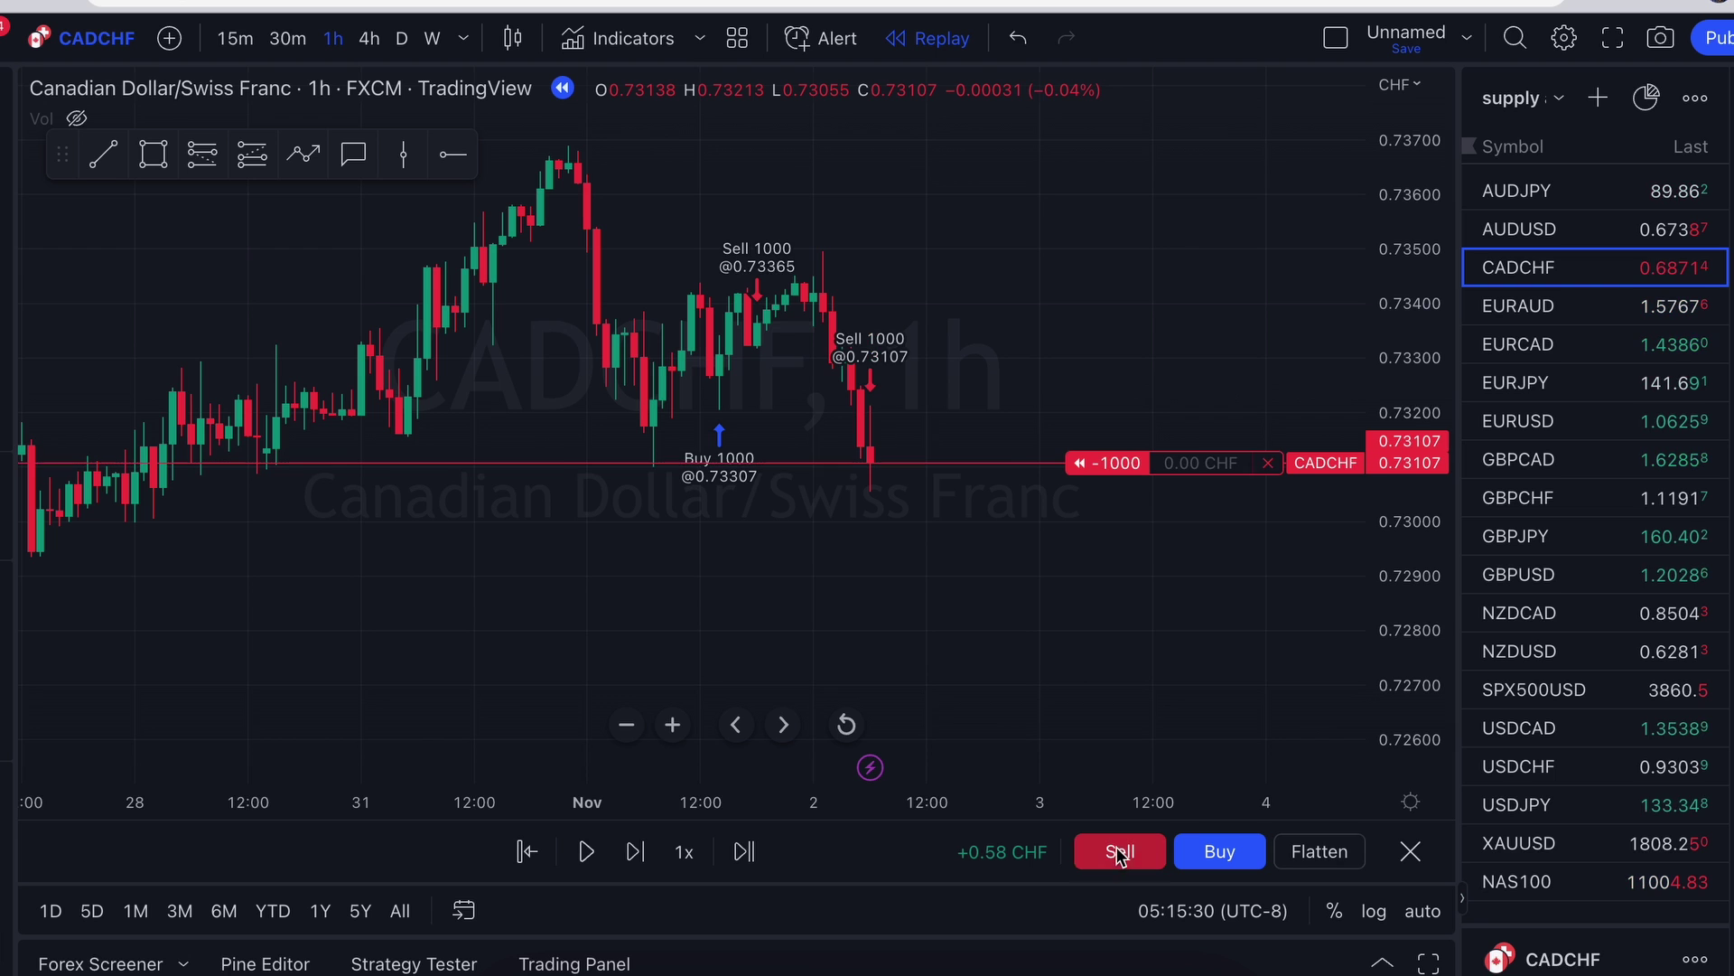
click(636, 865)
click(636, 866)
click(636, 866)
click(636, 865)
click(636, 866)
click(636, 865)
click(637, 865)
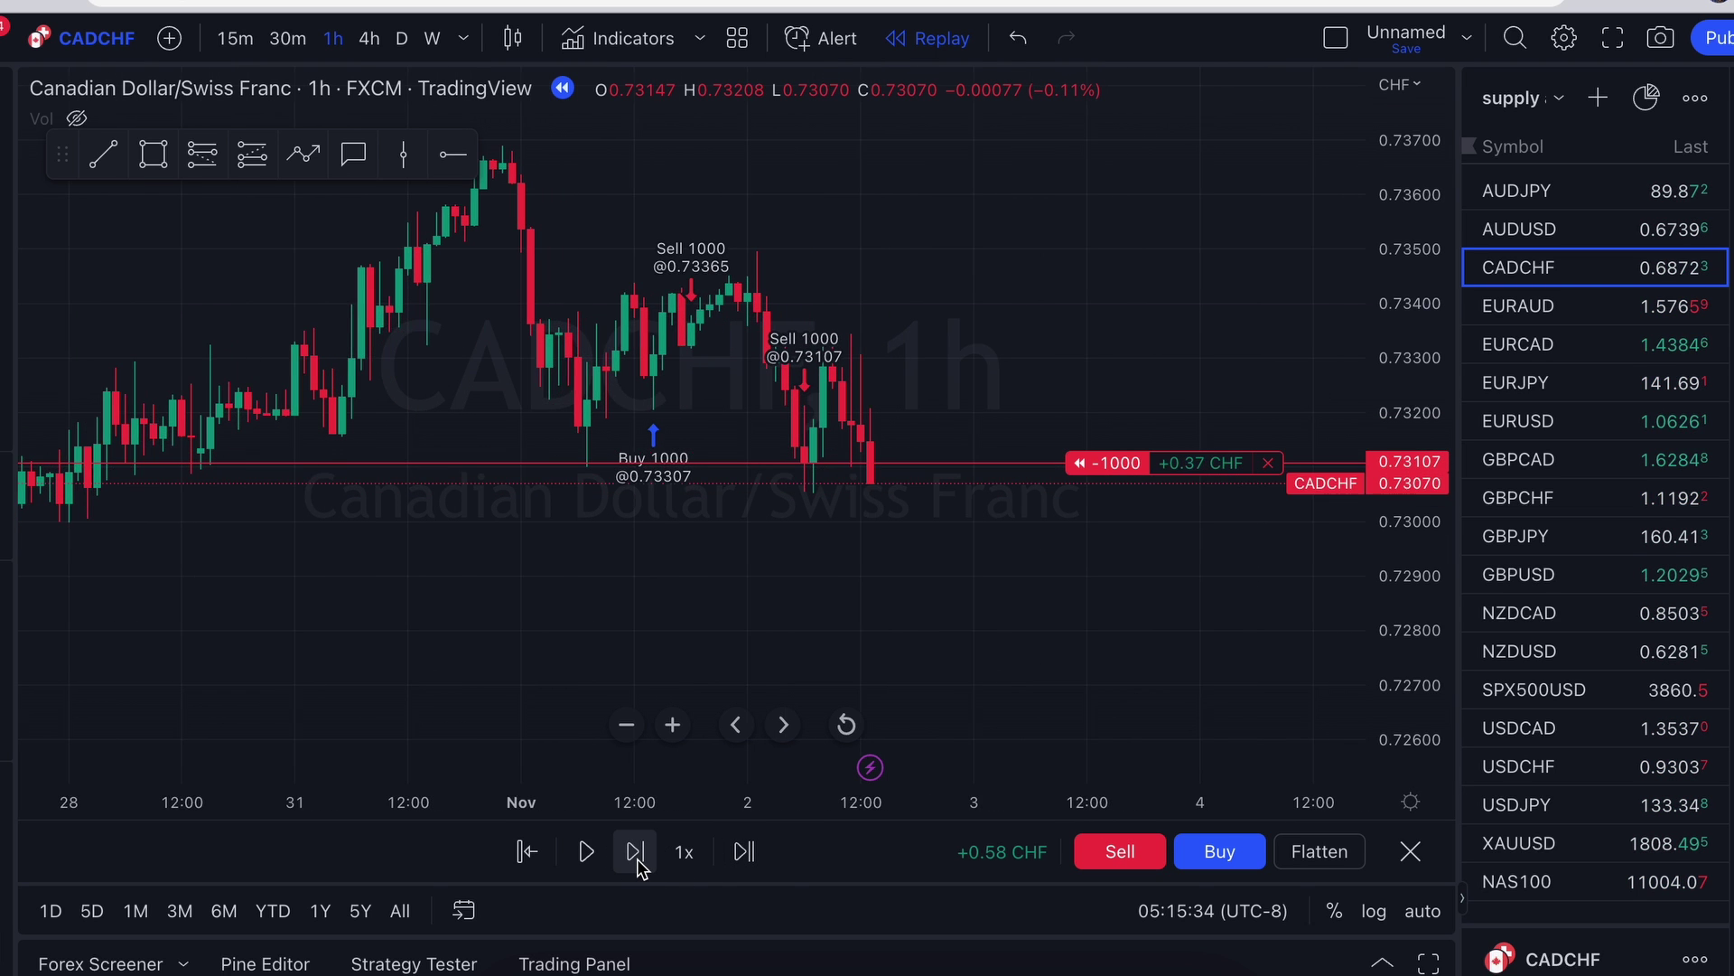
click(636, 865)
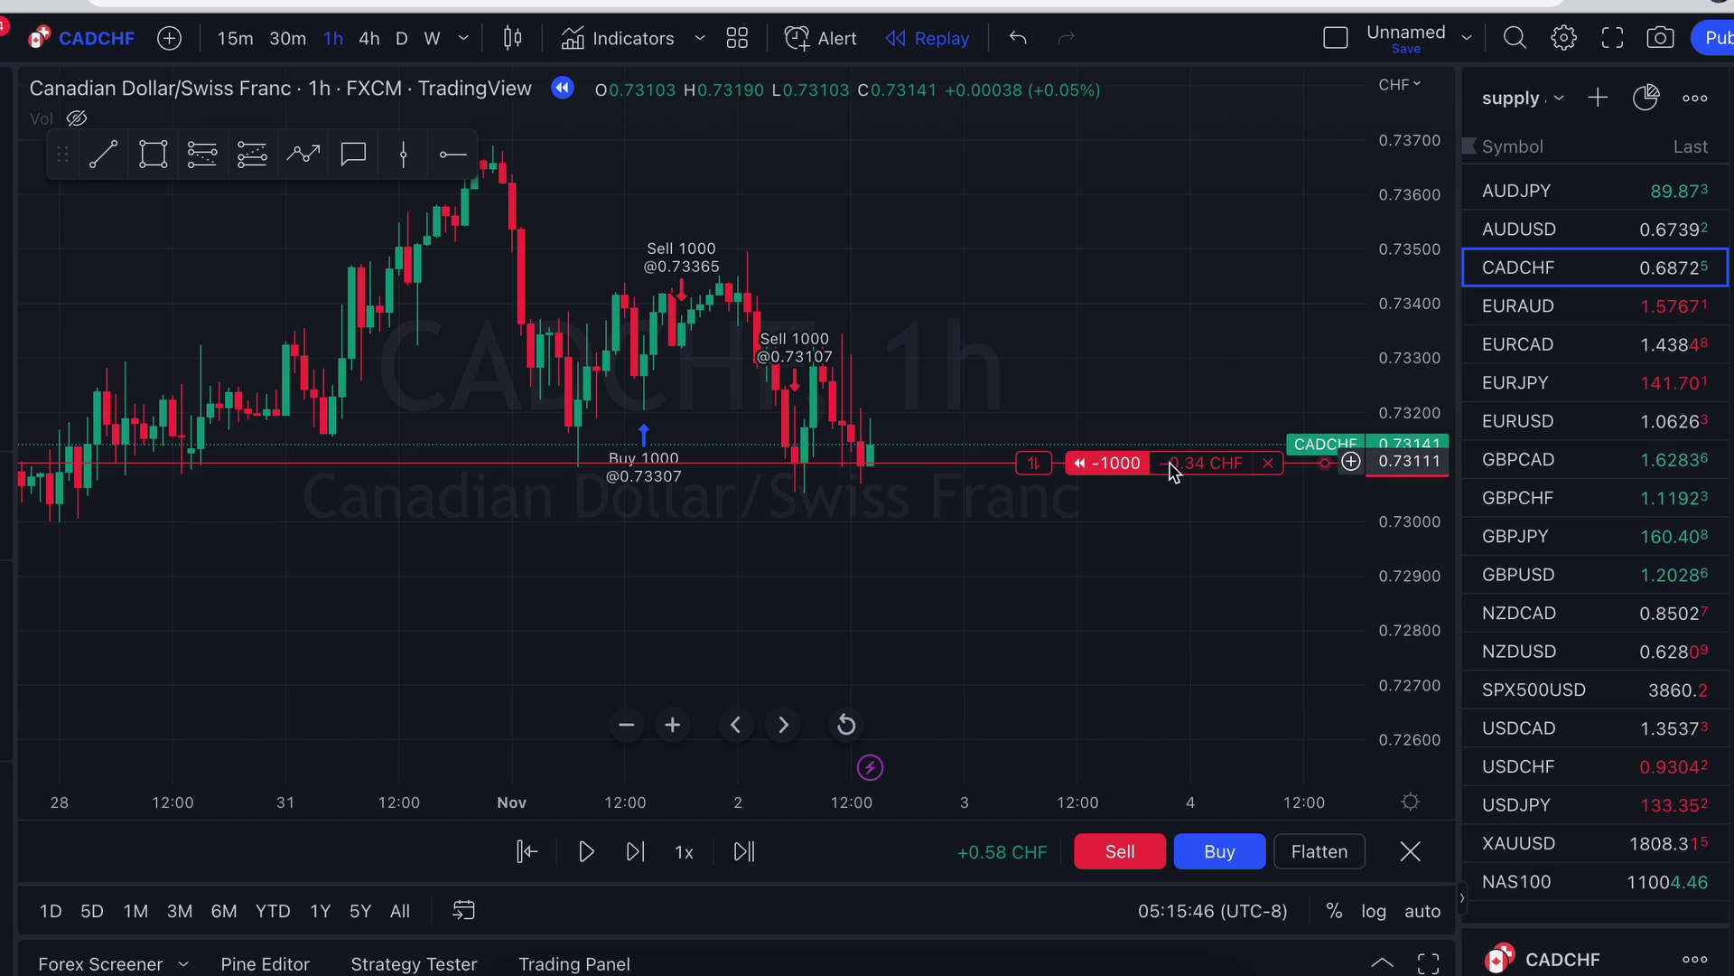
click(1036, 464)
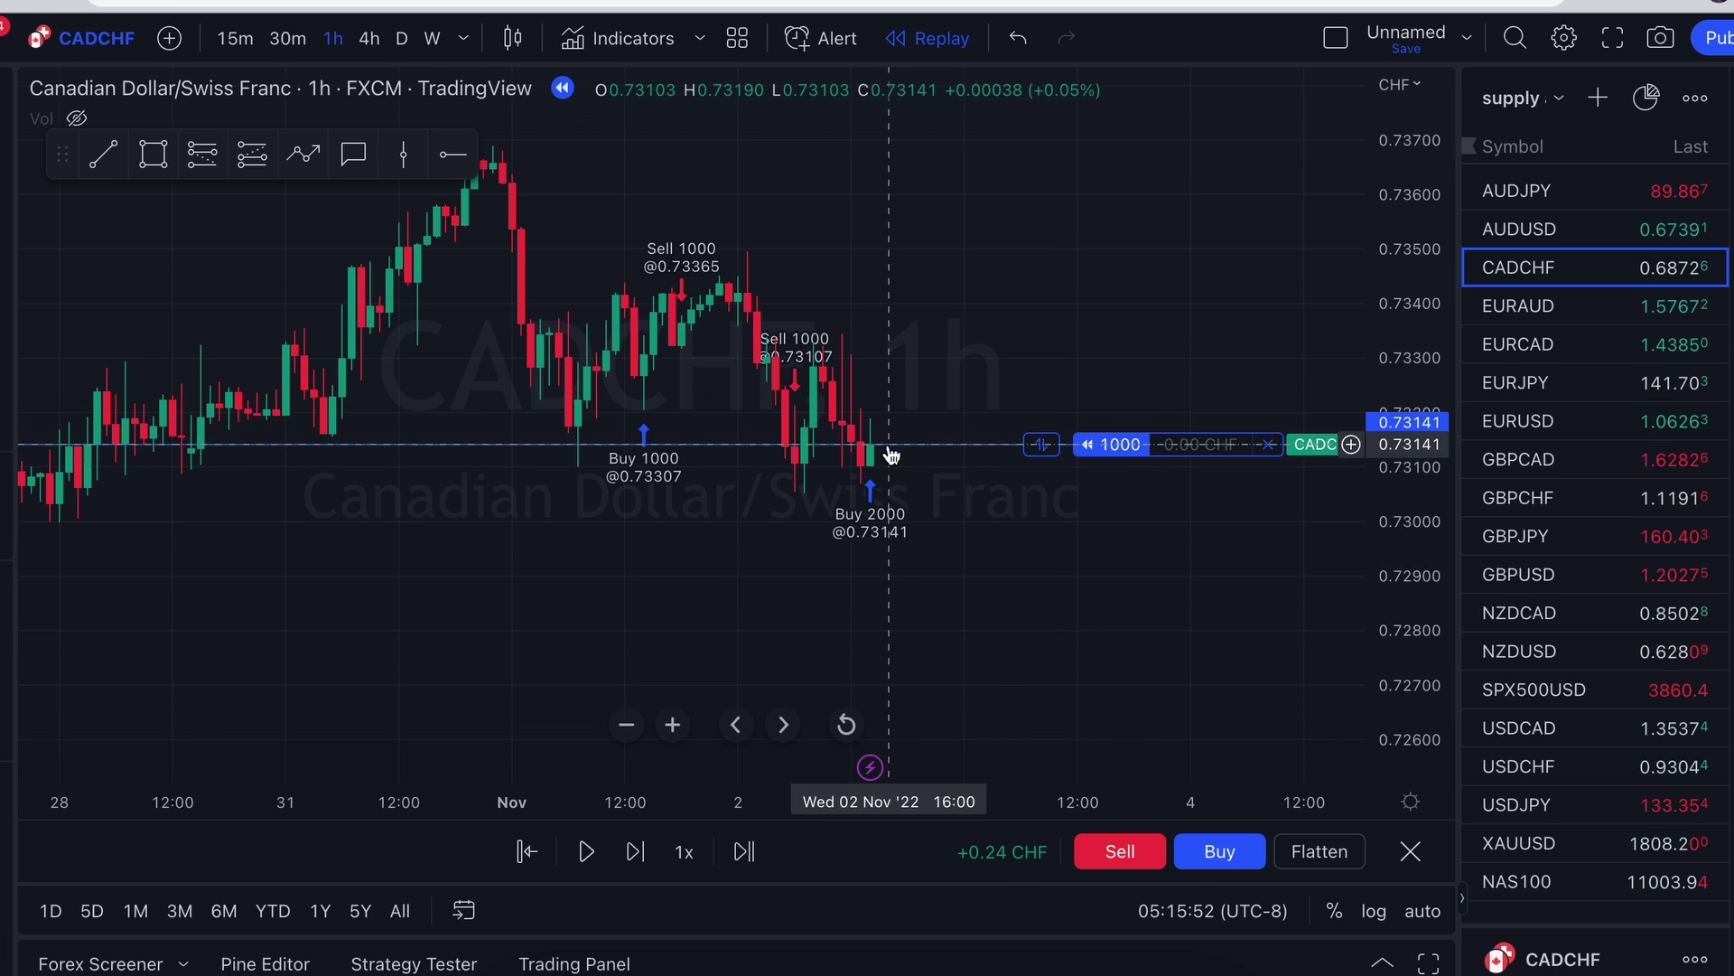
Advance the replay ten bars as price climbs, then close the long at 0.73556 for +4.39 CHF total.
click(634, 852)
click(634, 853)
click(634, 853)
click(635, 853)
click(635, 852)
click(634, 852)
click(635, 853)
click(634, 853)
click(634, 853)
click(634, 853)
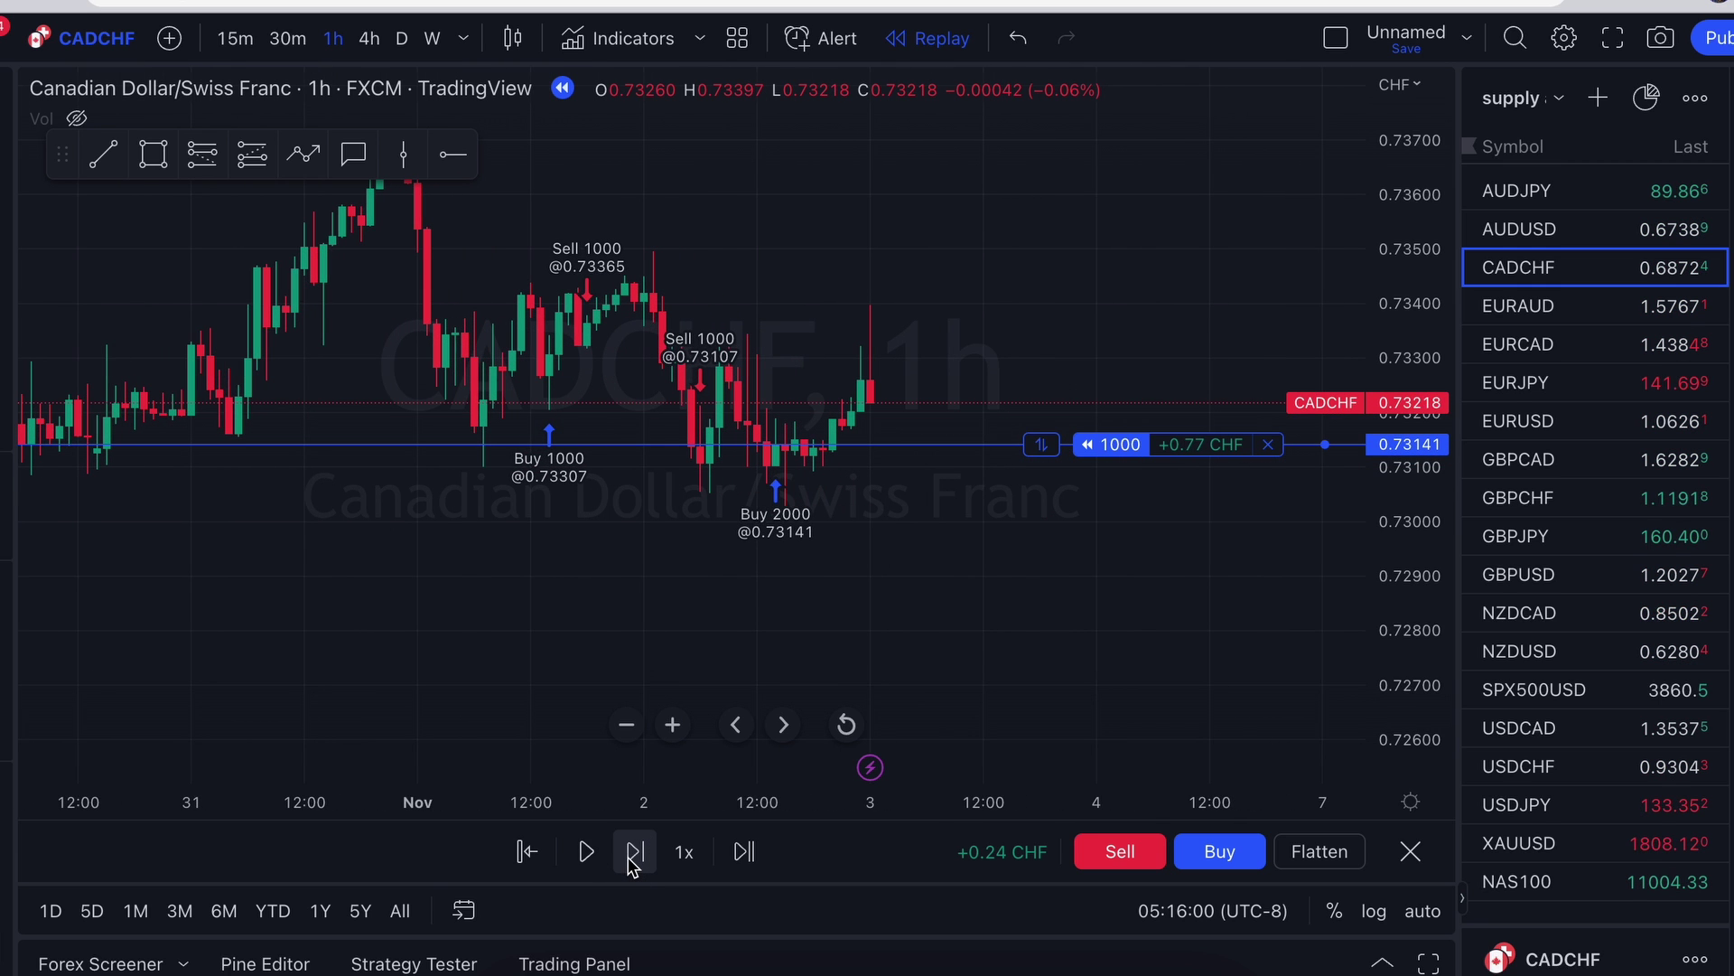
click(635, 853)
click(634, 853)
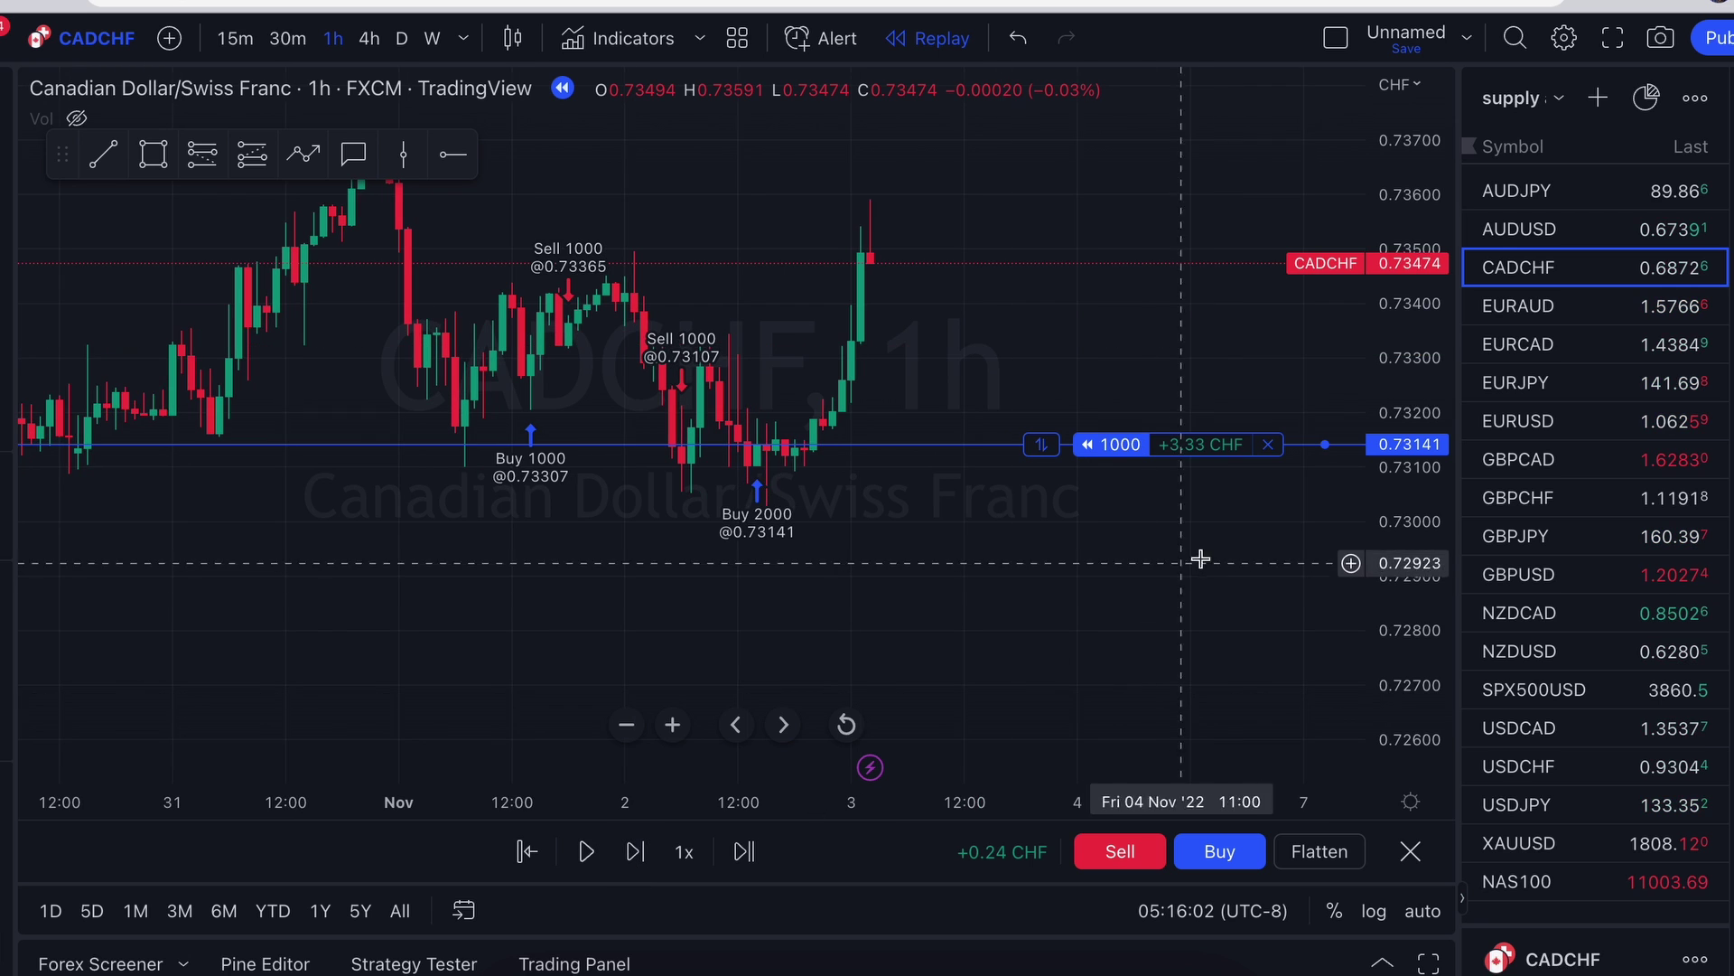
click(1268, 445)
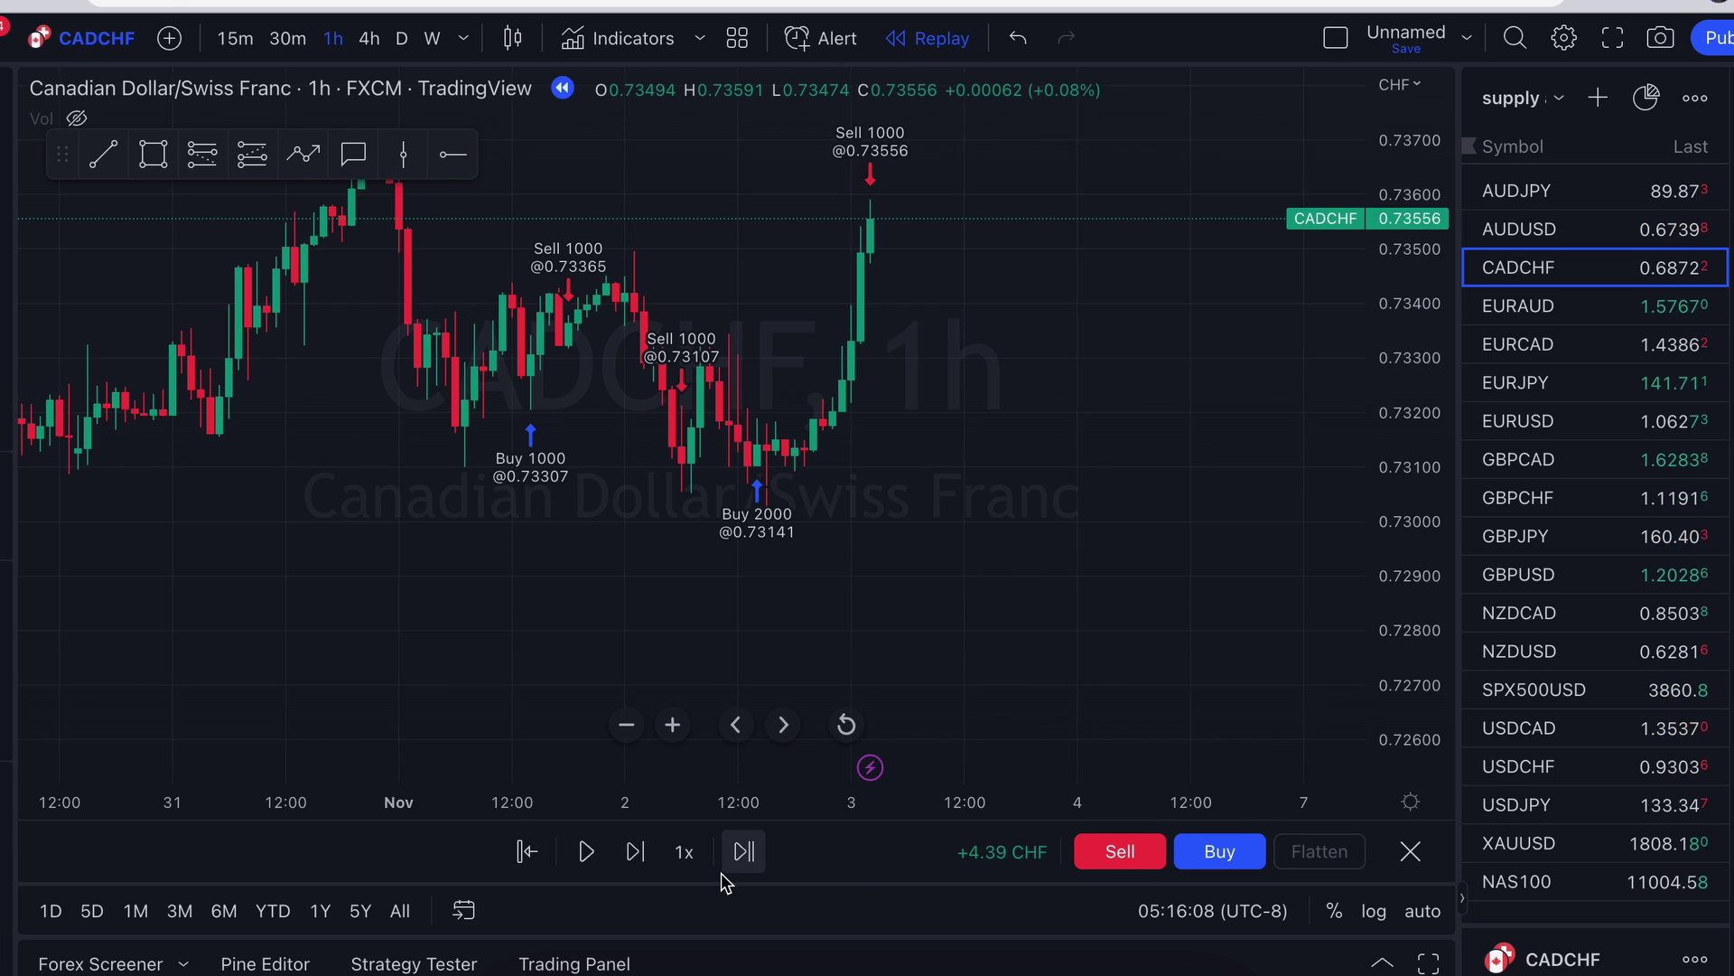
scroll(945, 587, left, 4)
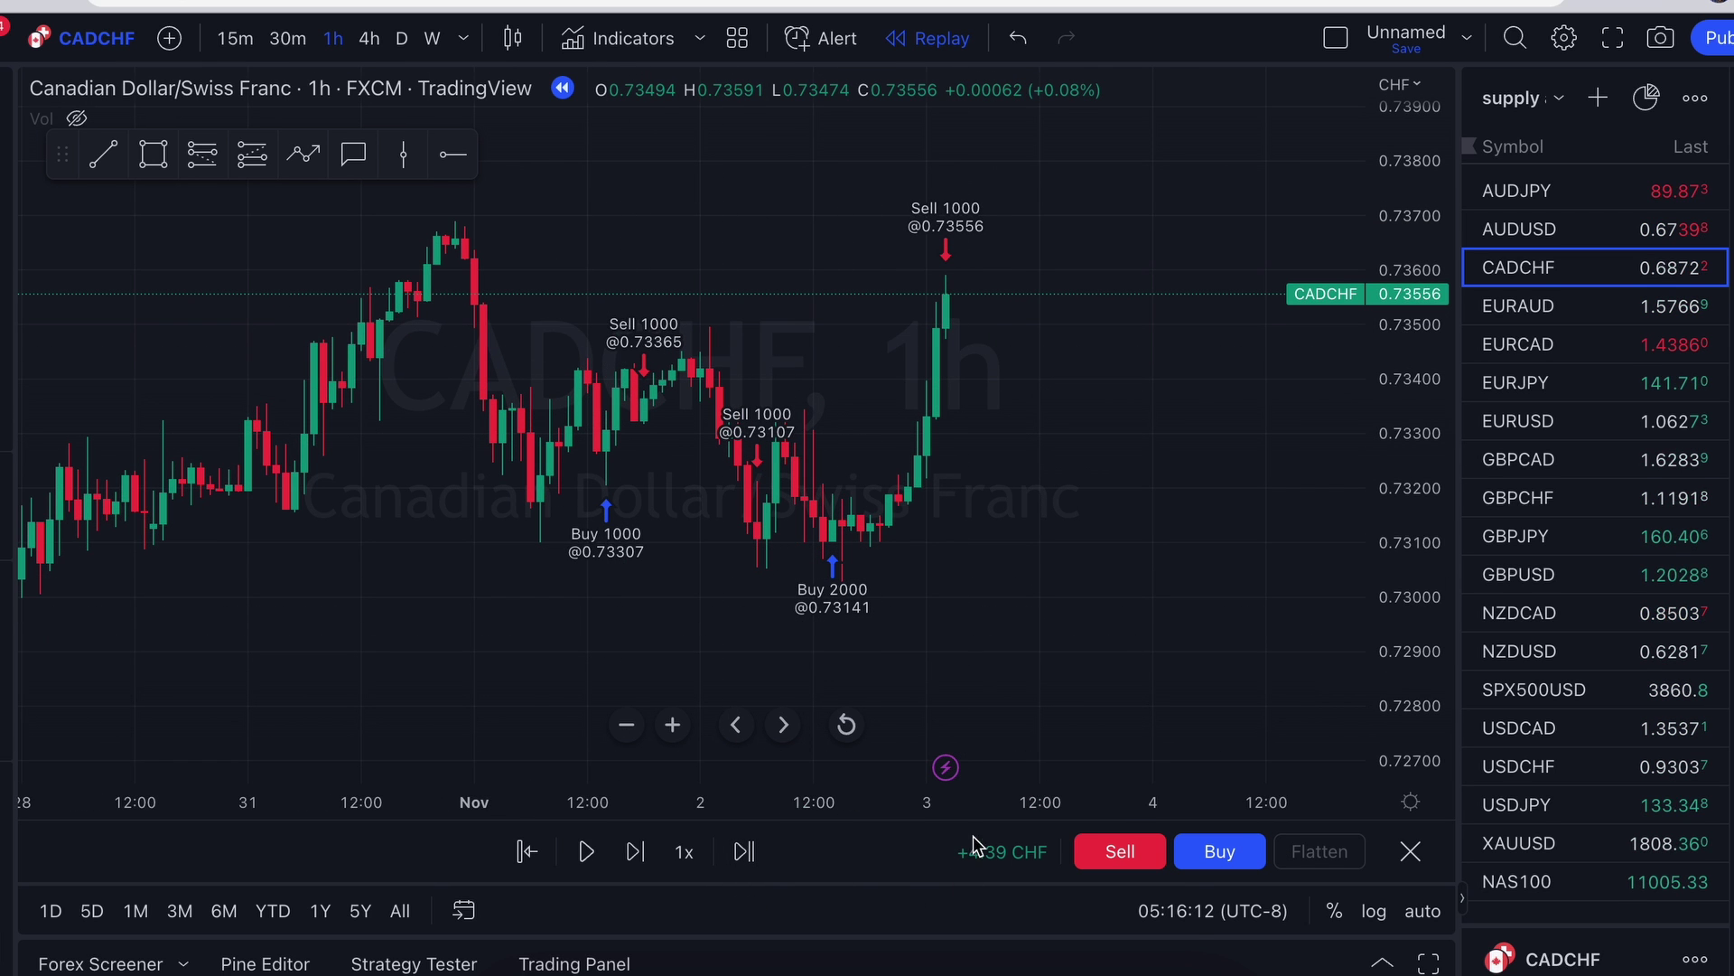
Jump the replay to real time and close the Congrats summary (66.67% success, best trade +4.15 CHF).
click(745, 853)
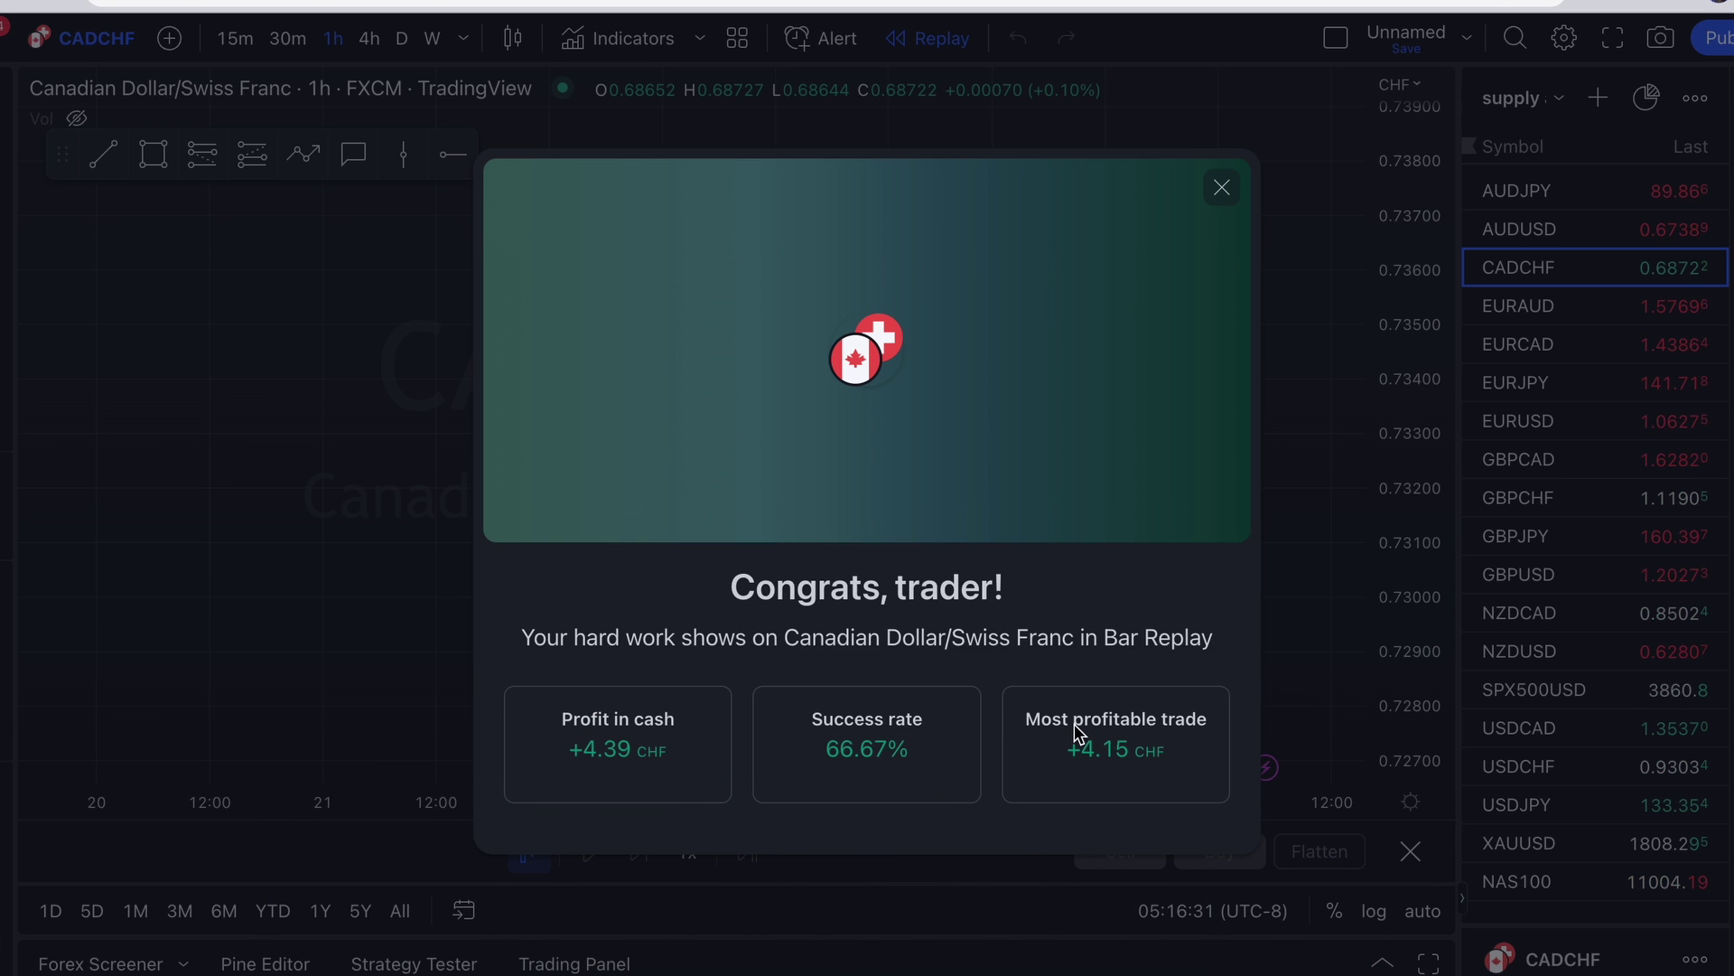
click(1222, 188)
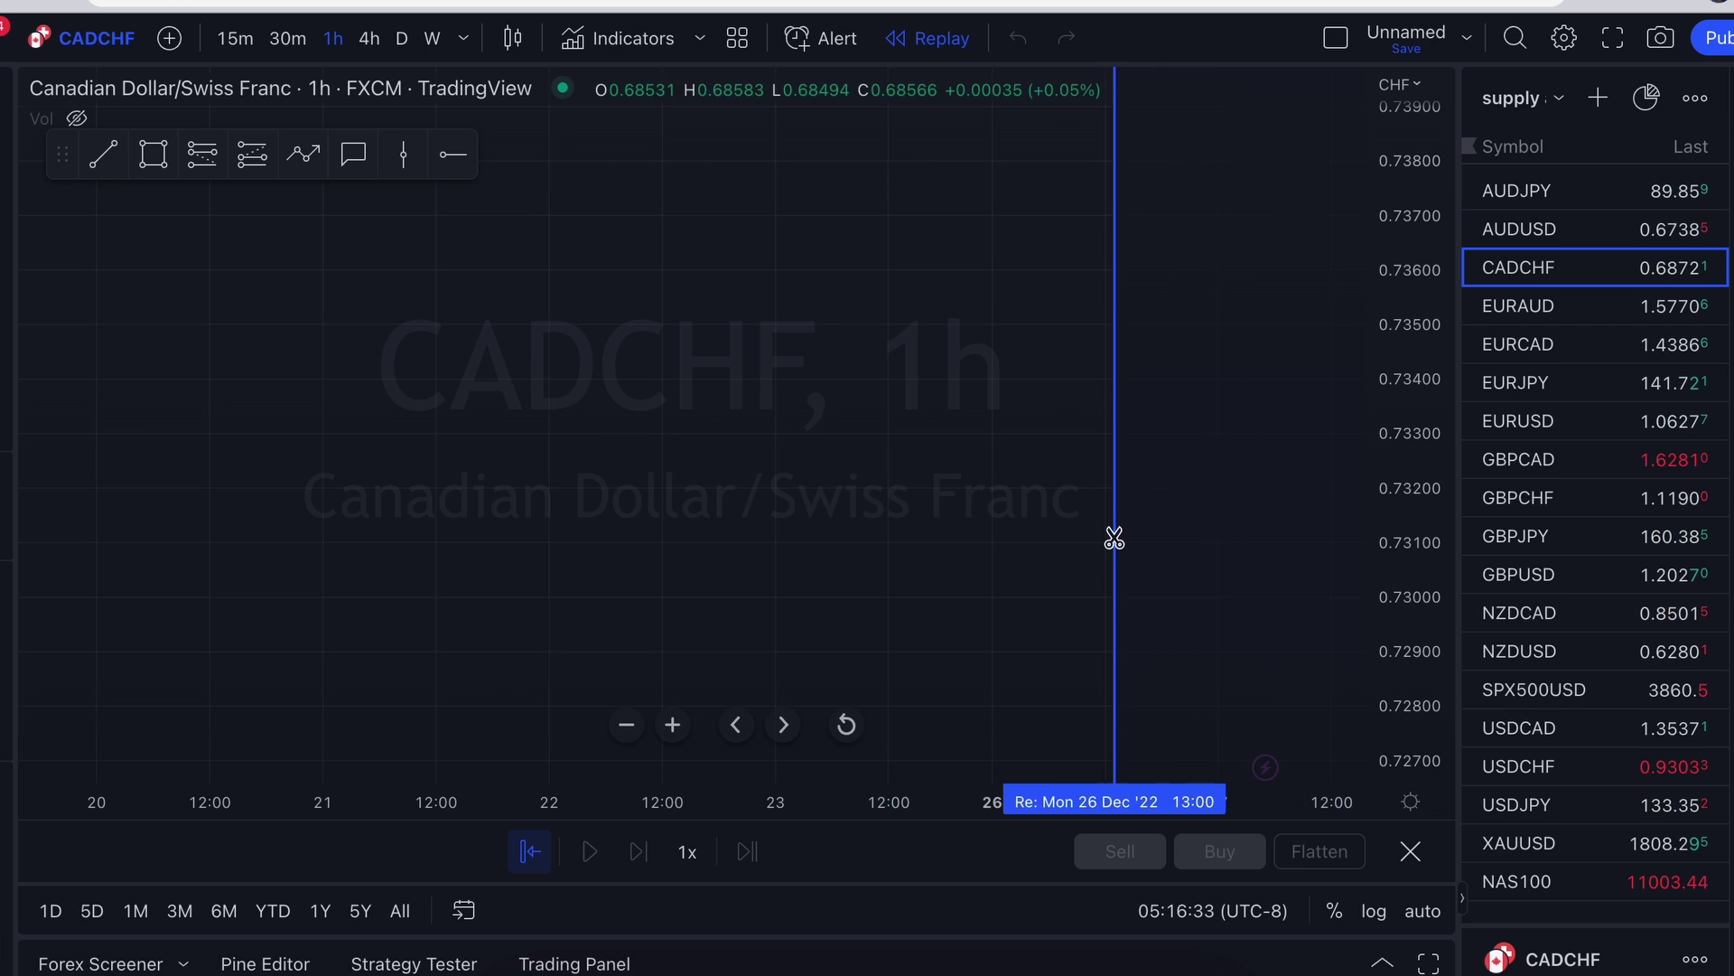